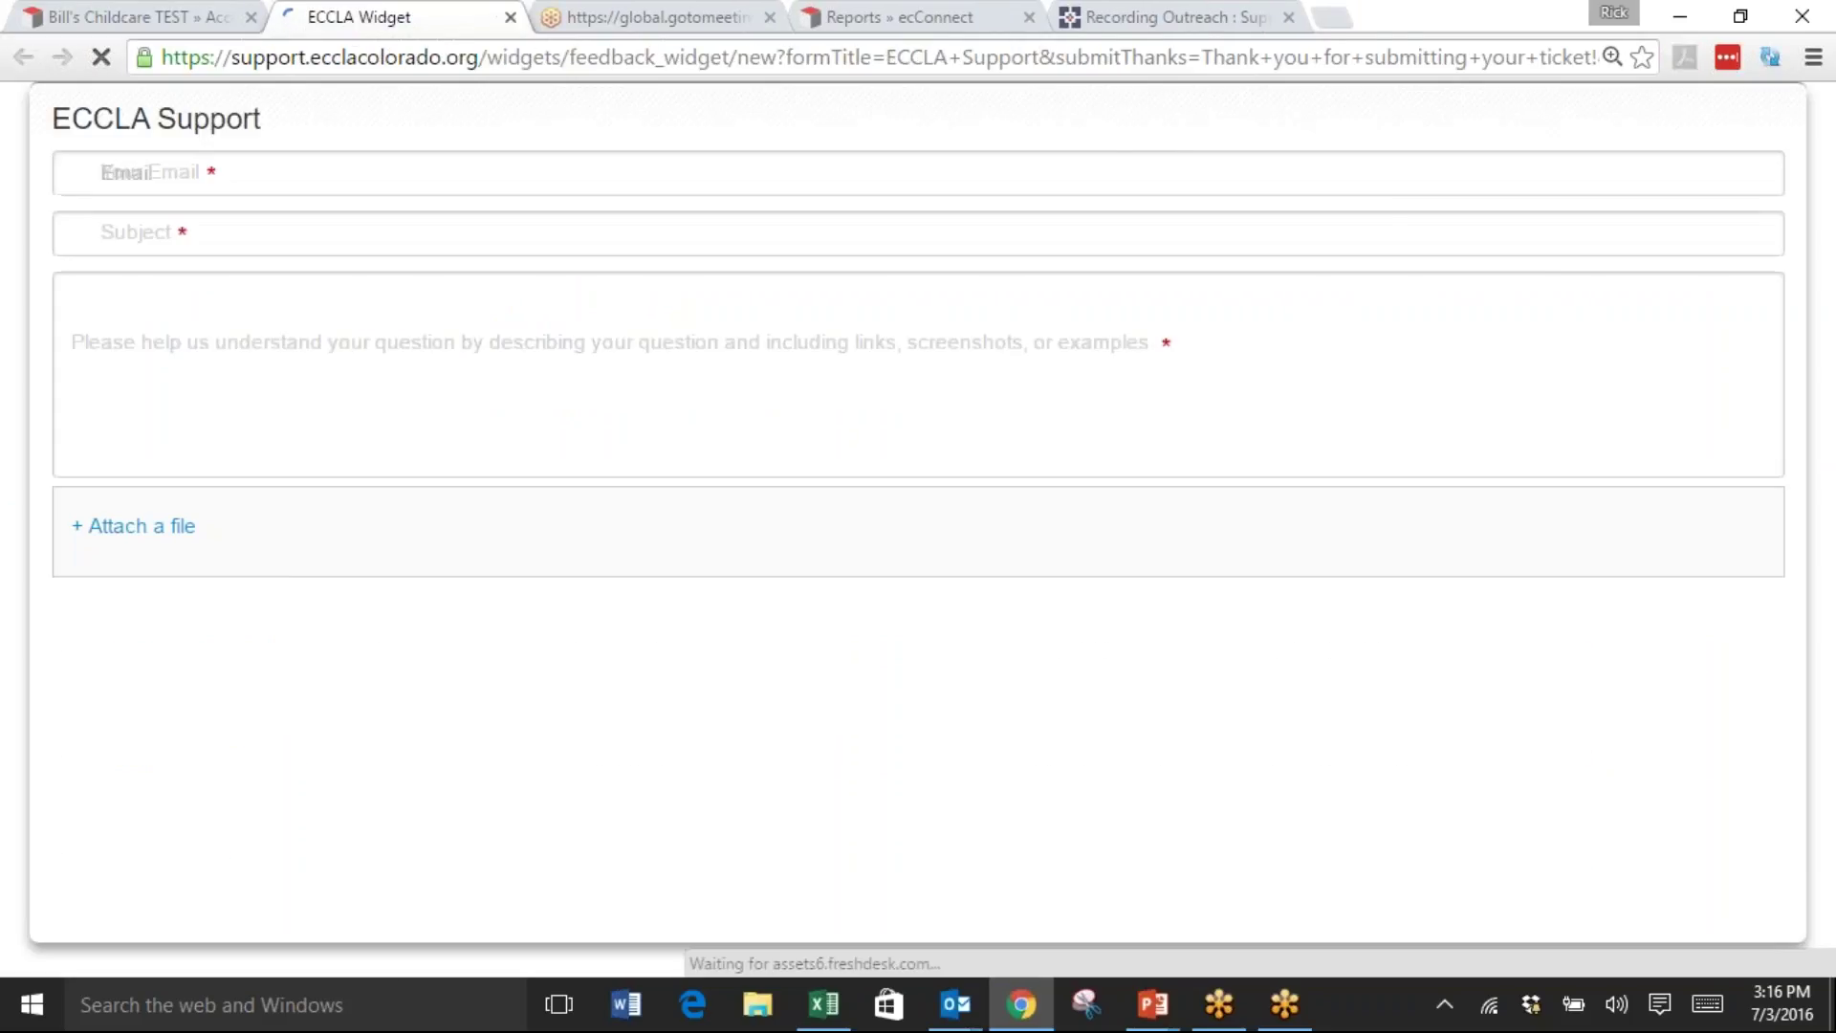
Fill in the requester's e-mail from the suggestion and enter the subject 'Bulk Import of Email'
left_click(292, 191)
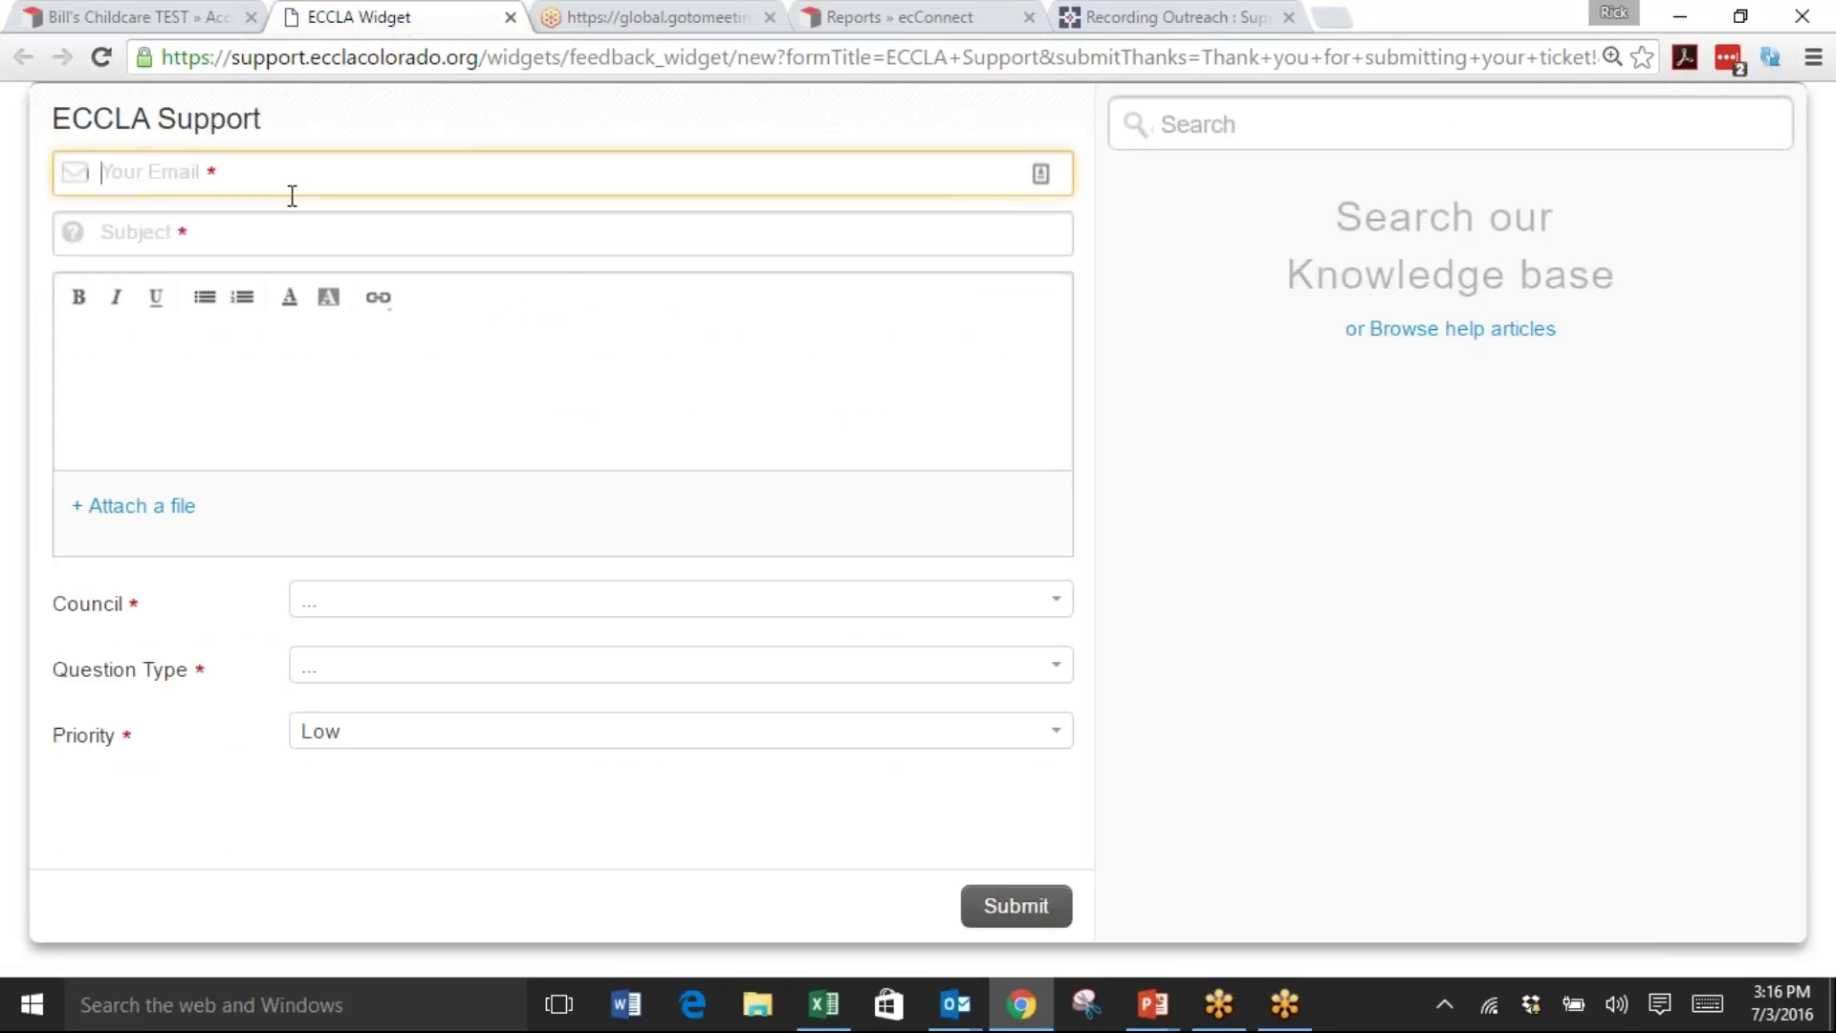
type("ric")
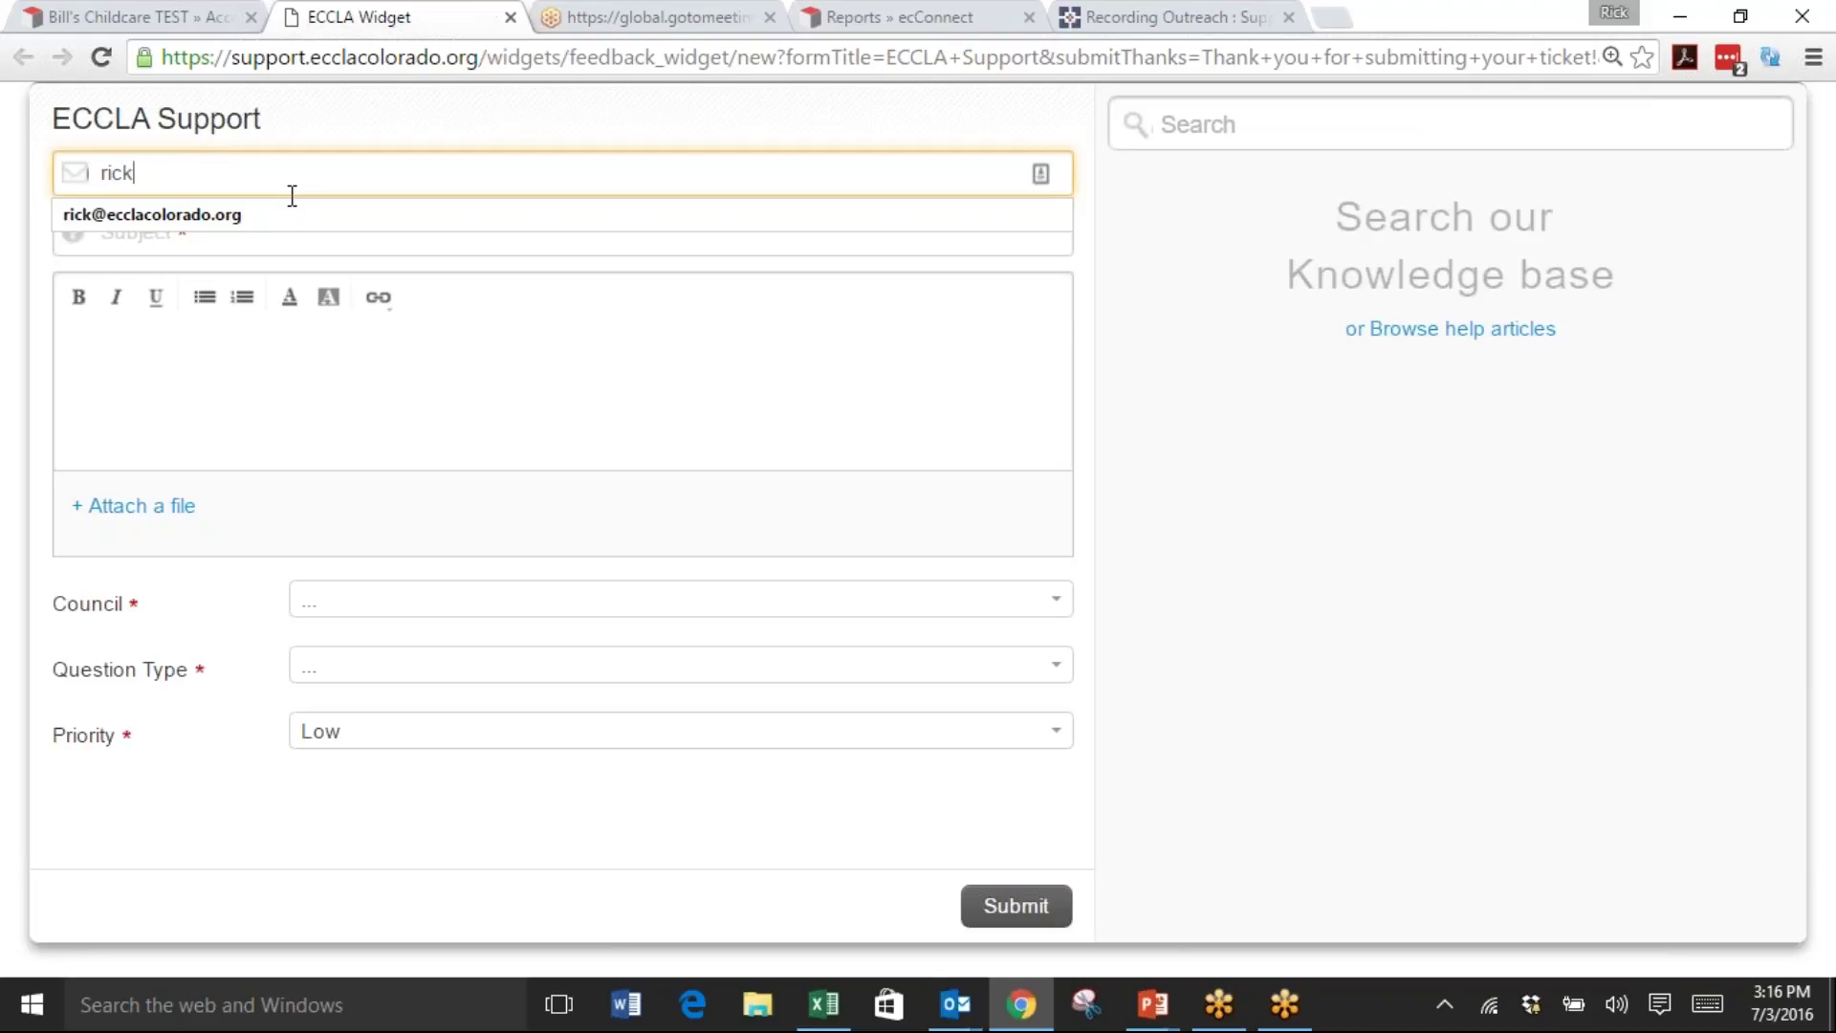
type("k")
key("Down")
key("Return")
key("Tab")
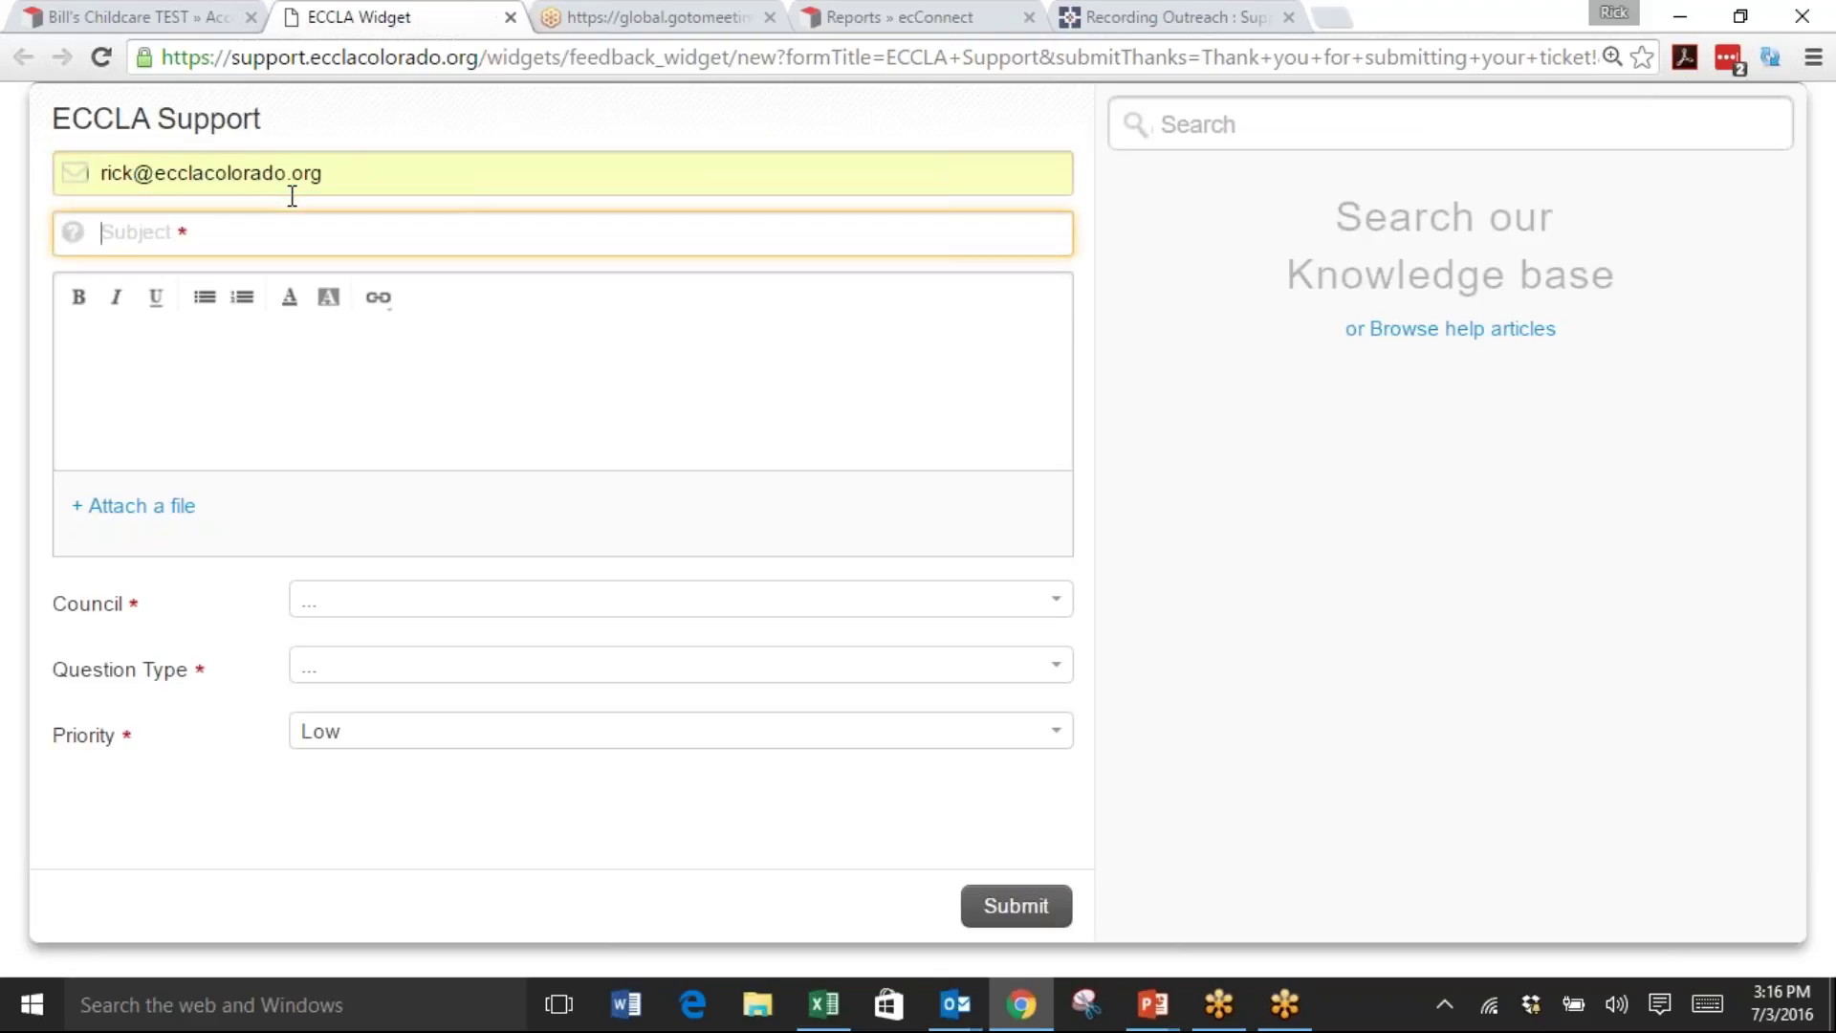
type("B")
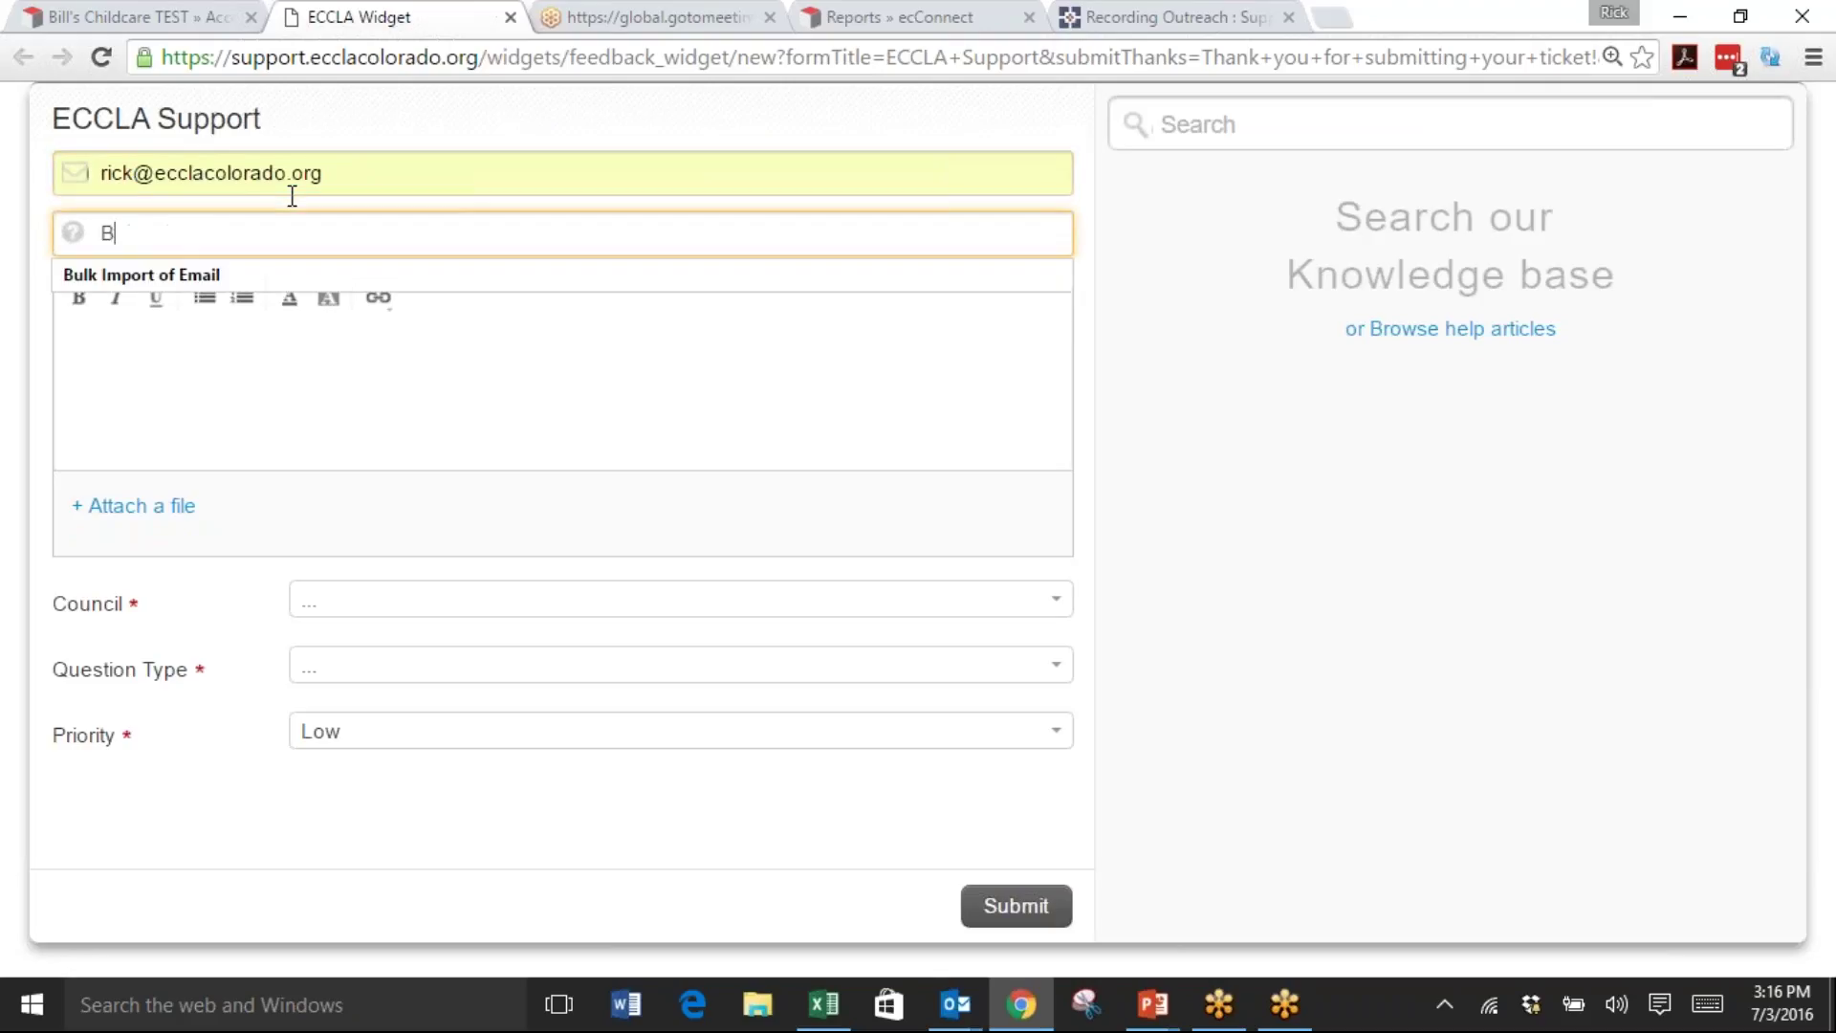
type("ulk Import of Emai")
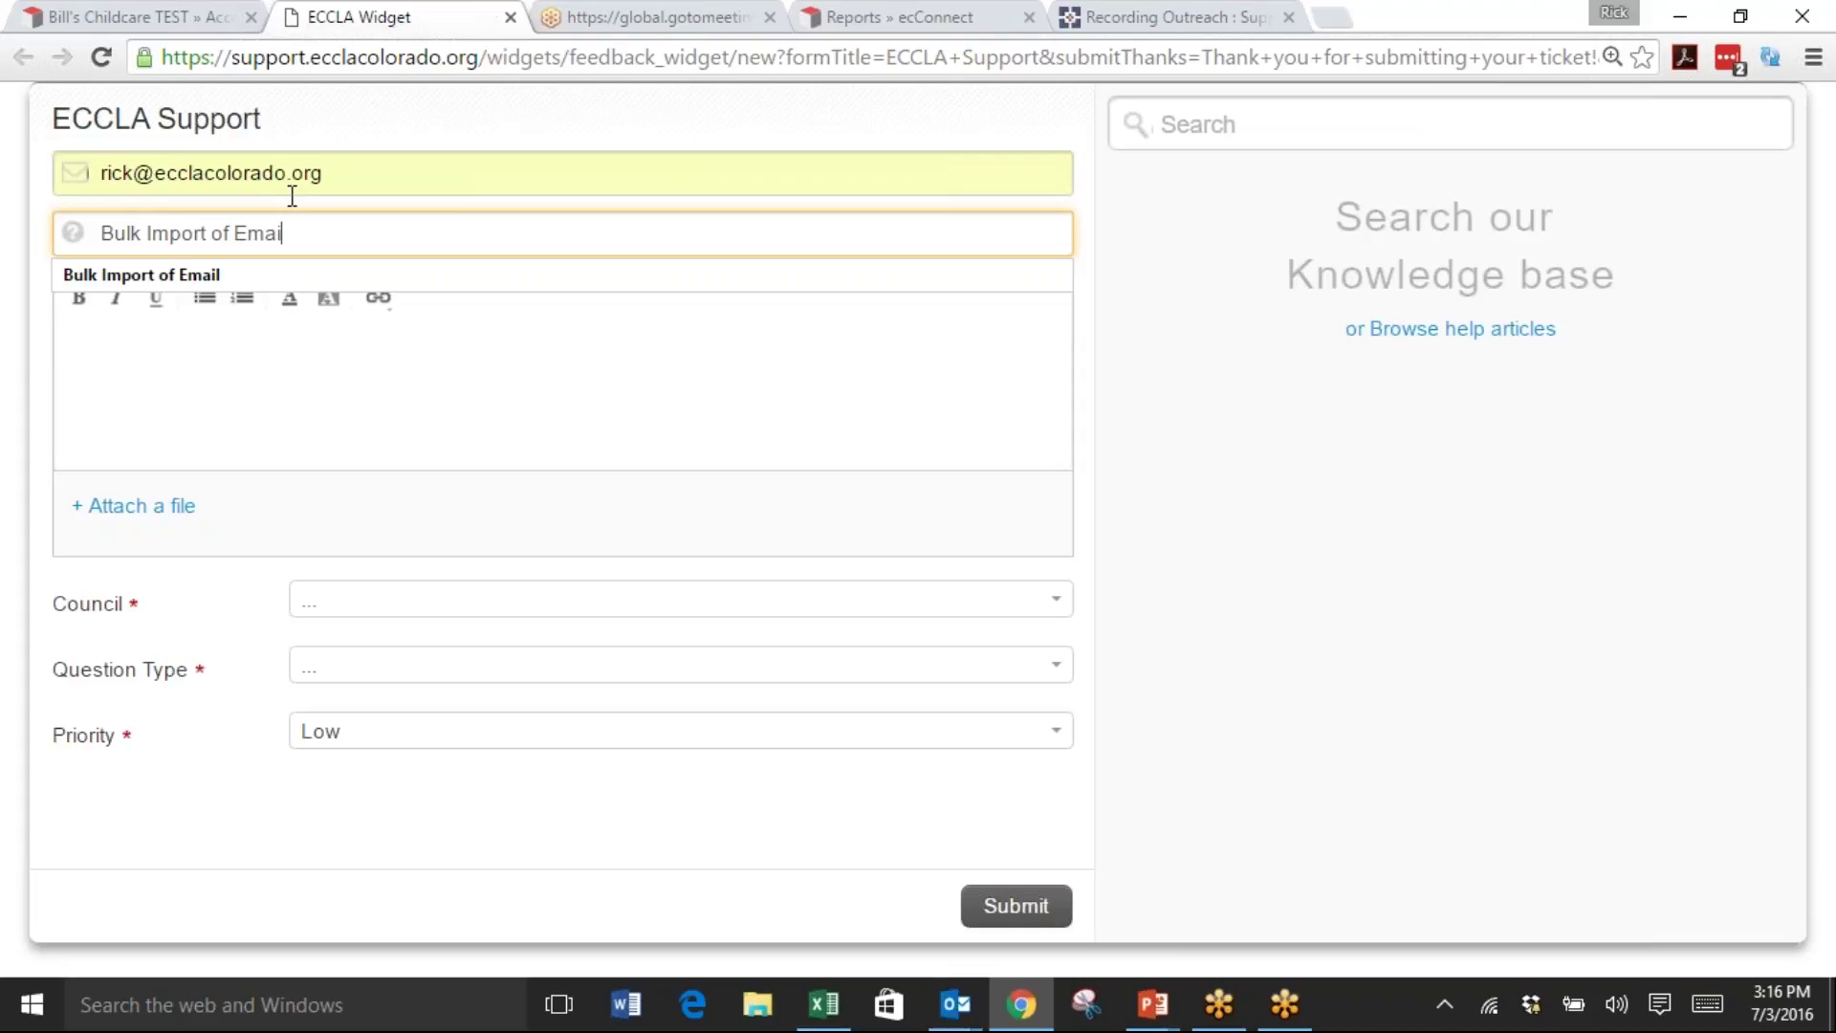
type("l")
key("Tab")
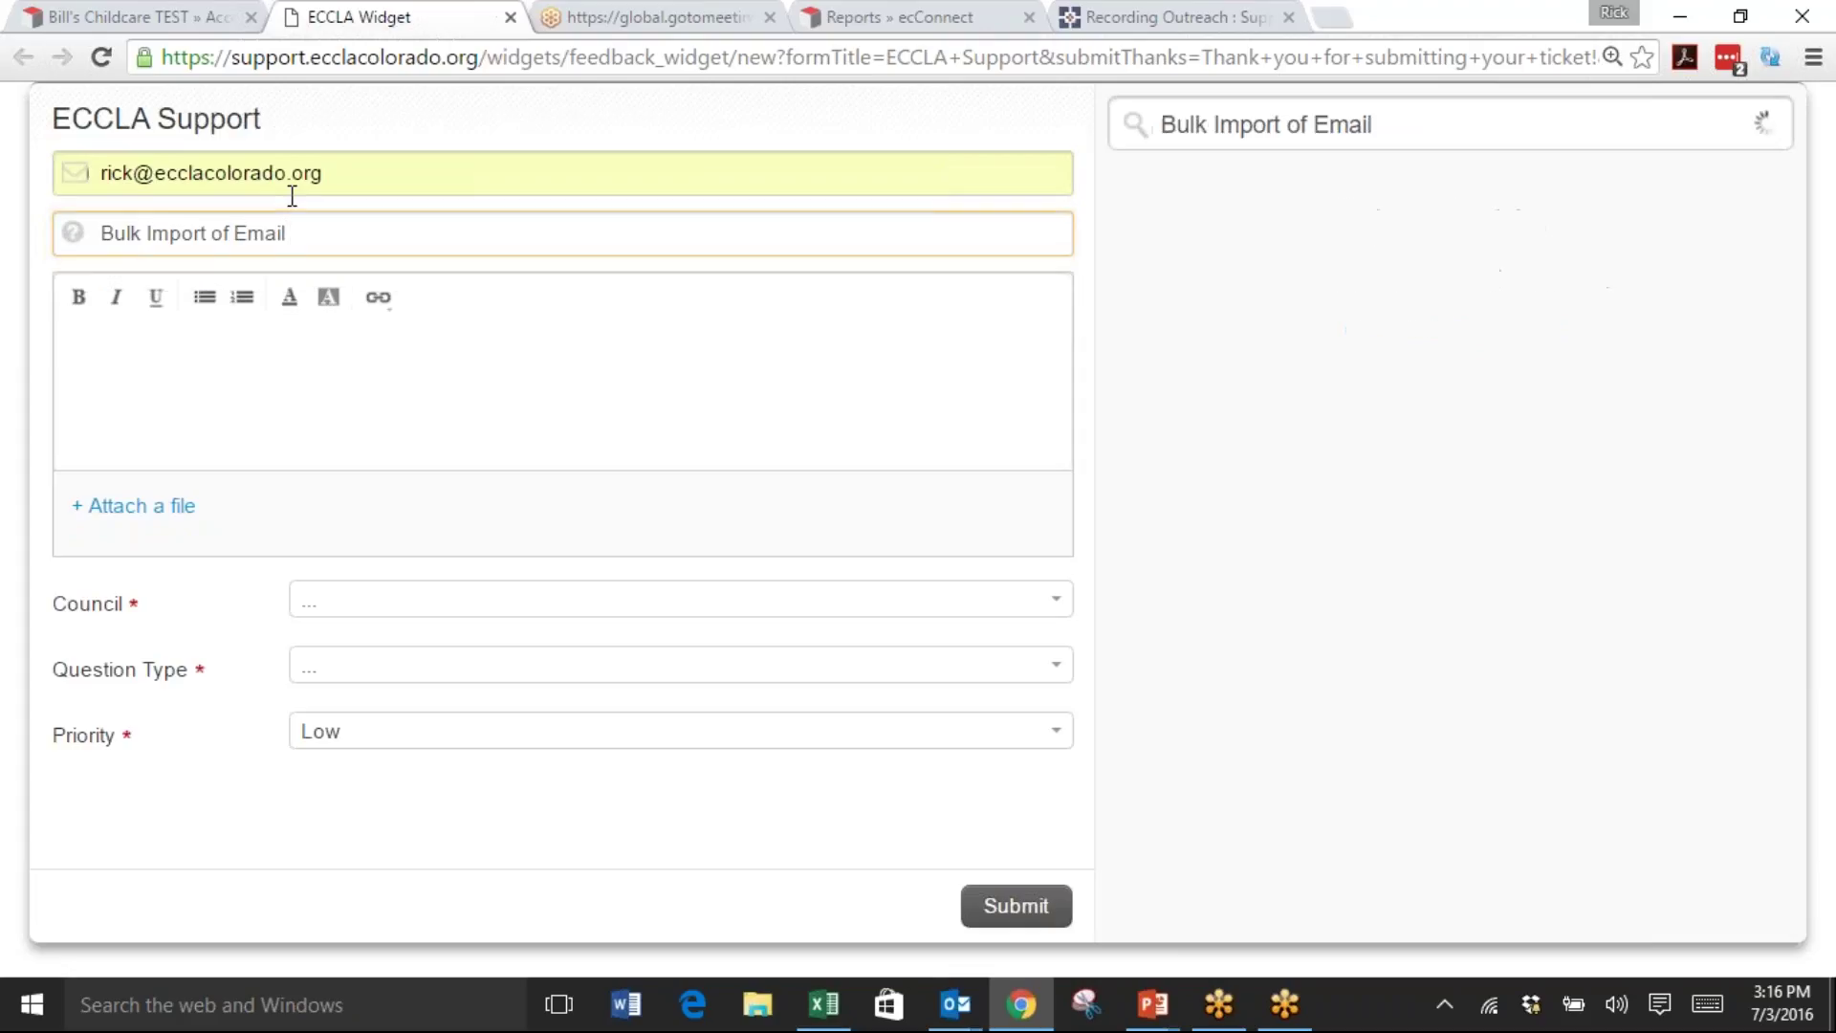
Write the message 'Please create import records for the following communication' and start a new line
left_click(295, 348)
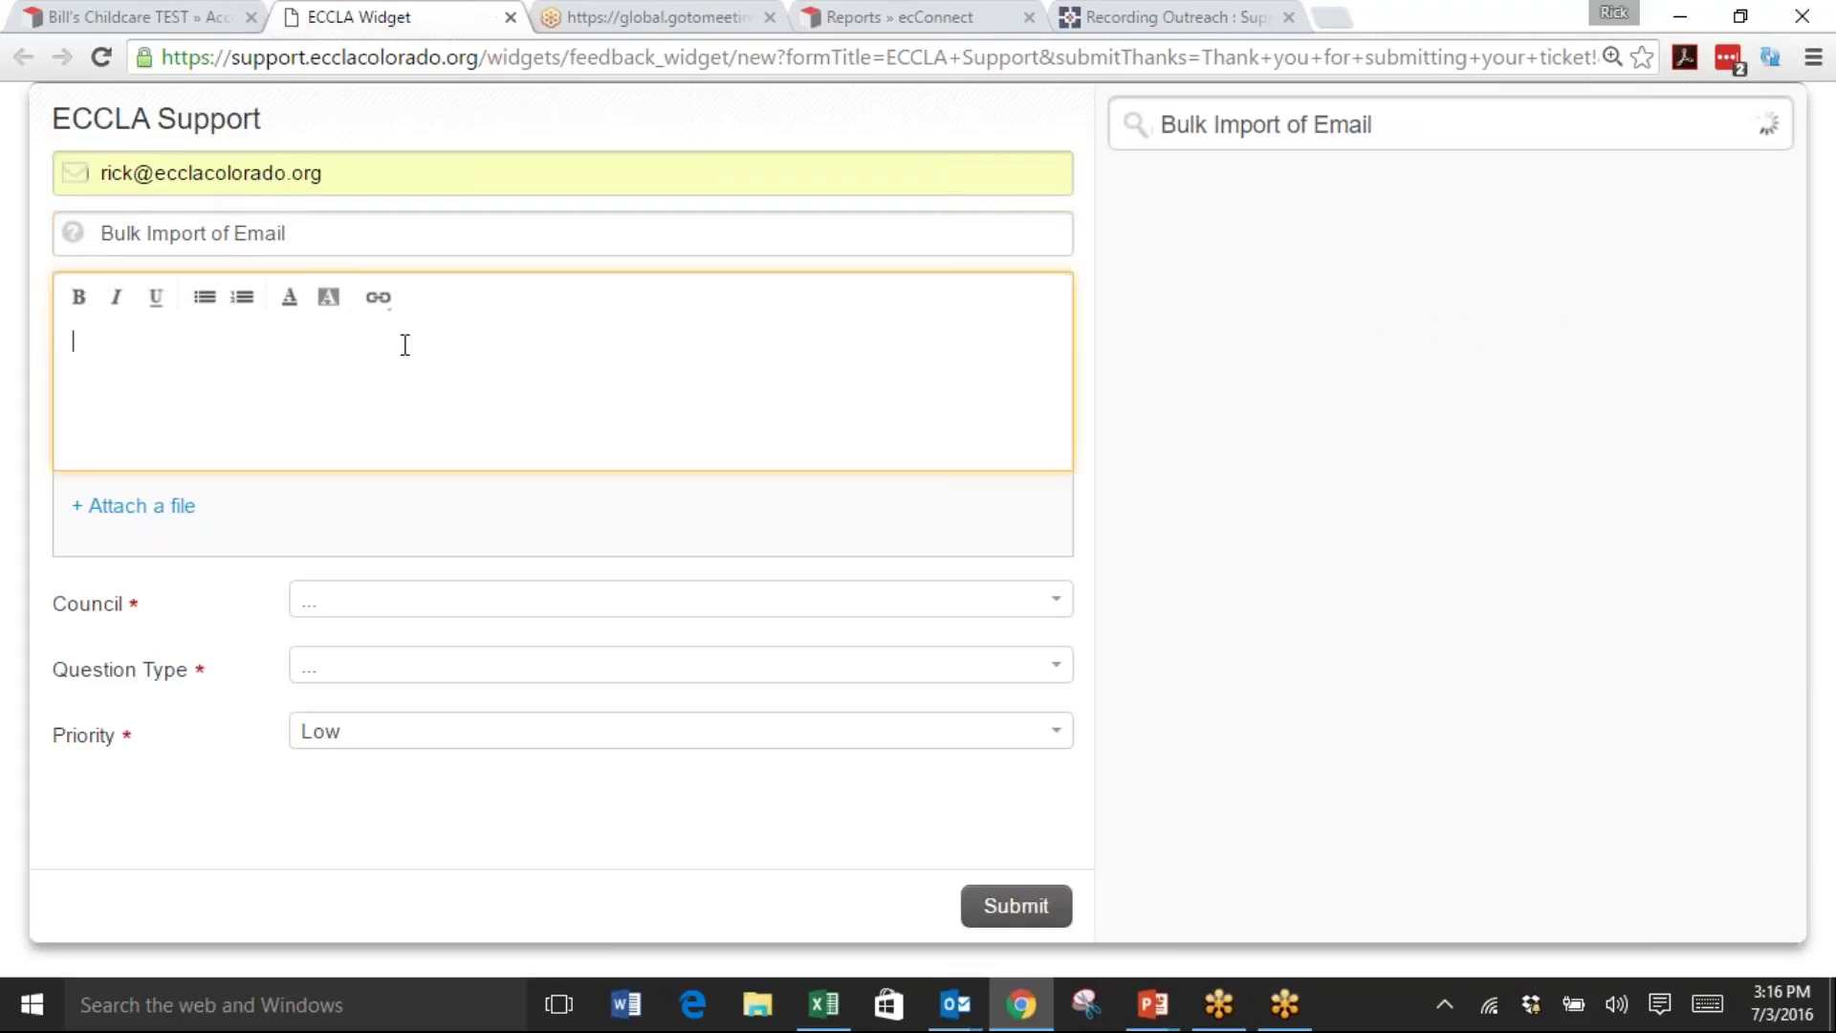
type("Please create im")
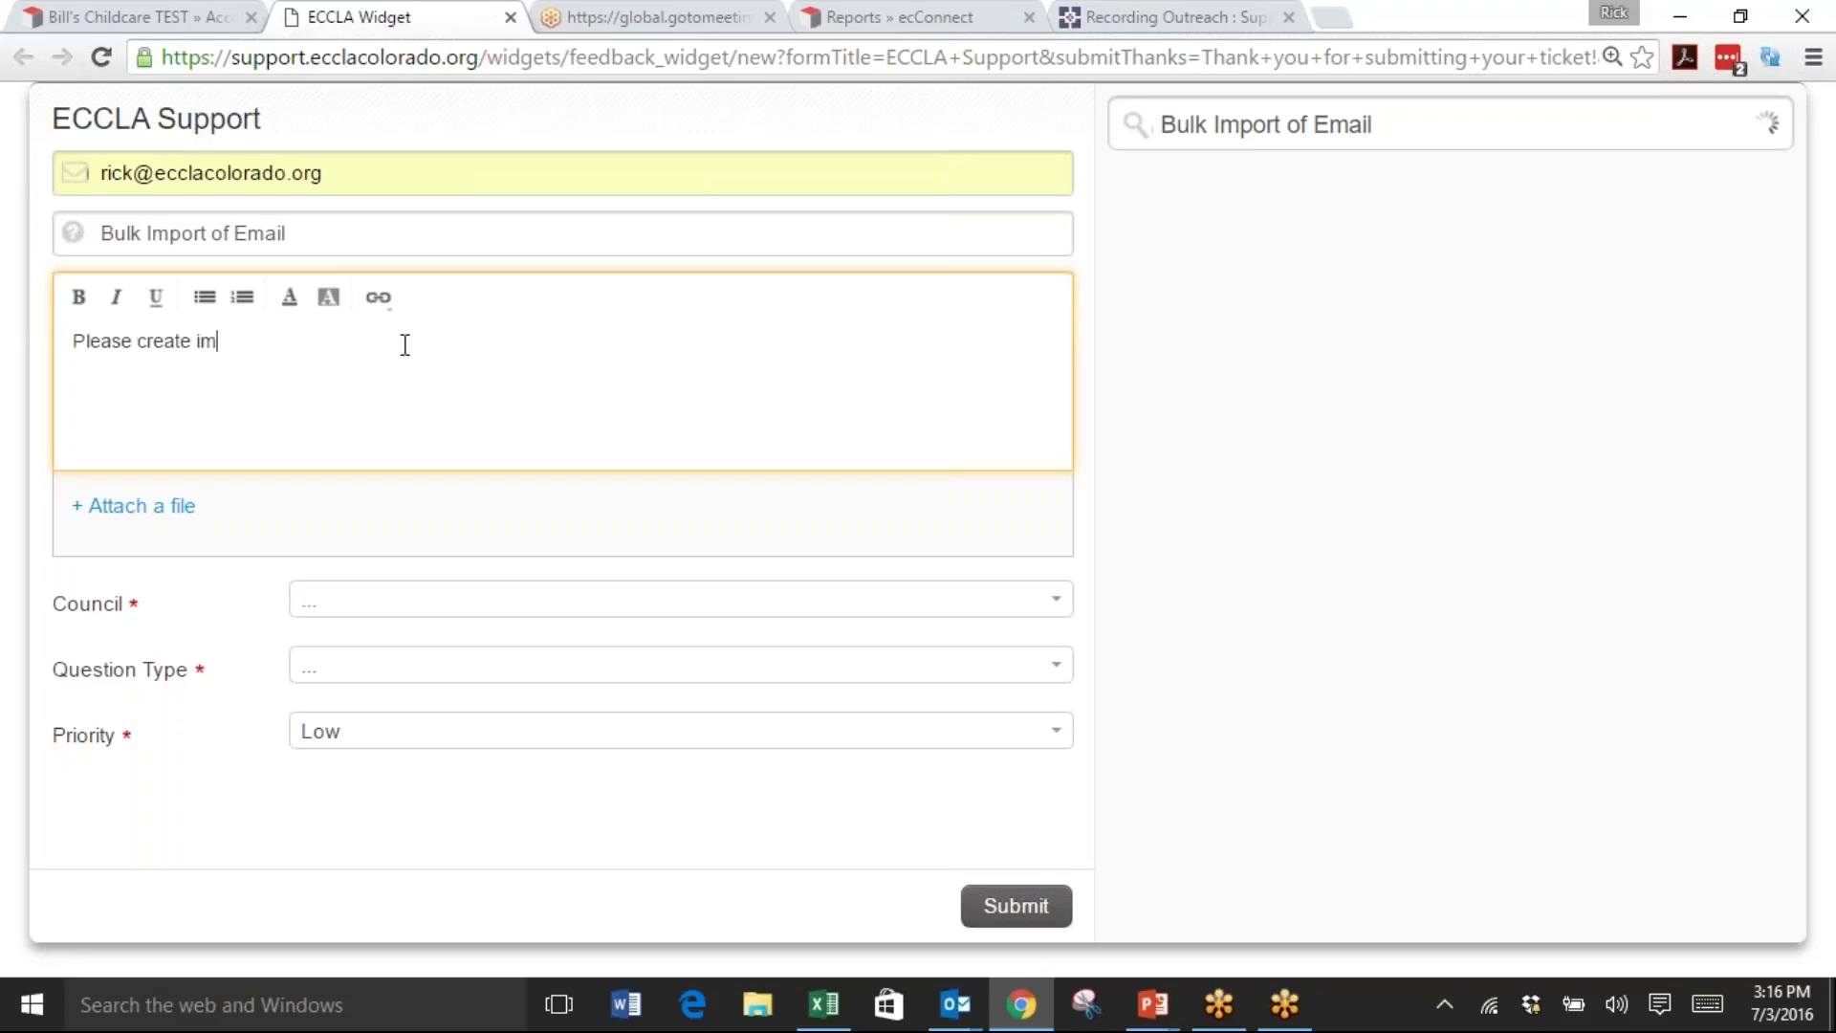
type("port records for the following co")
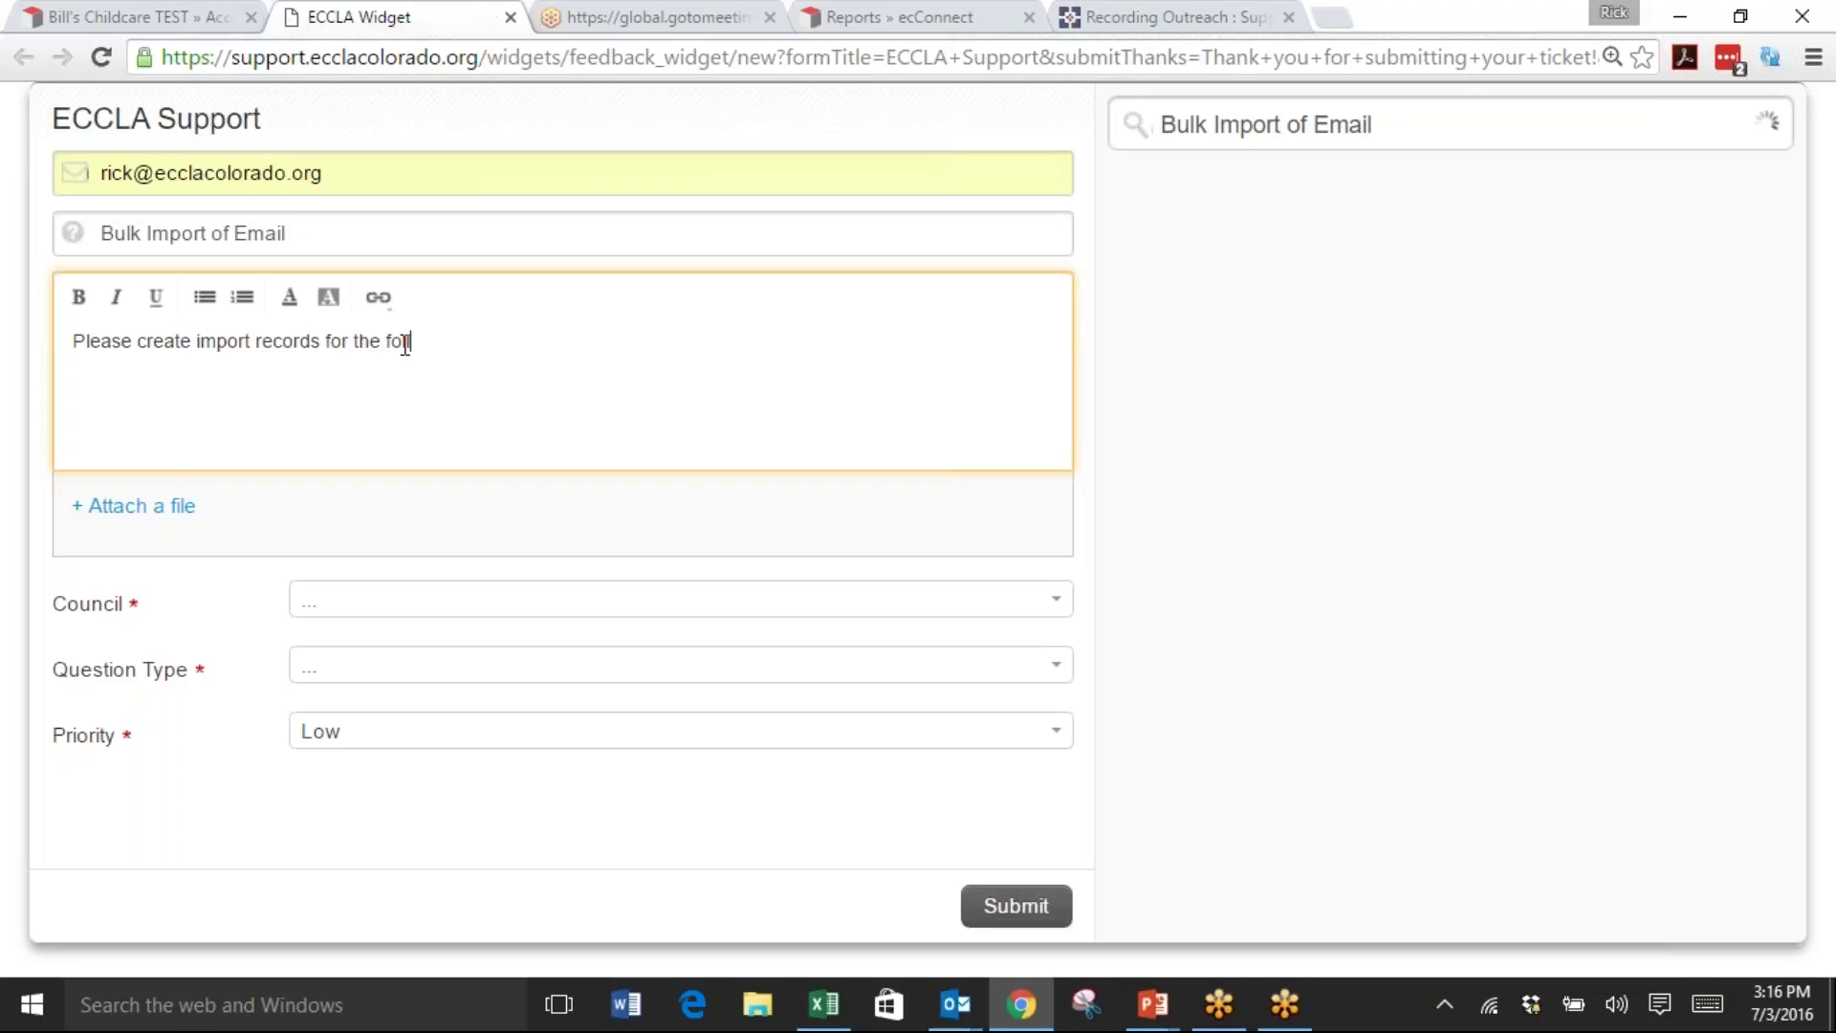
type("mmunication:")
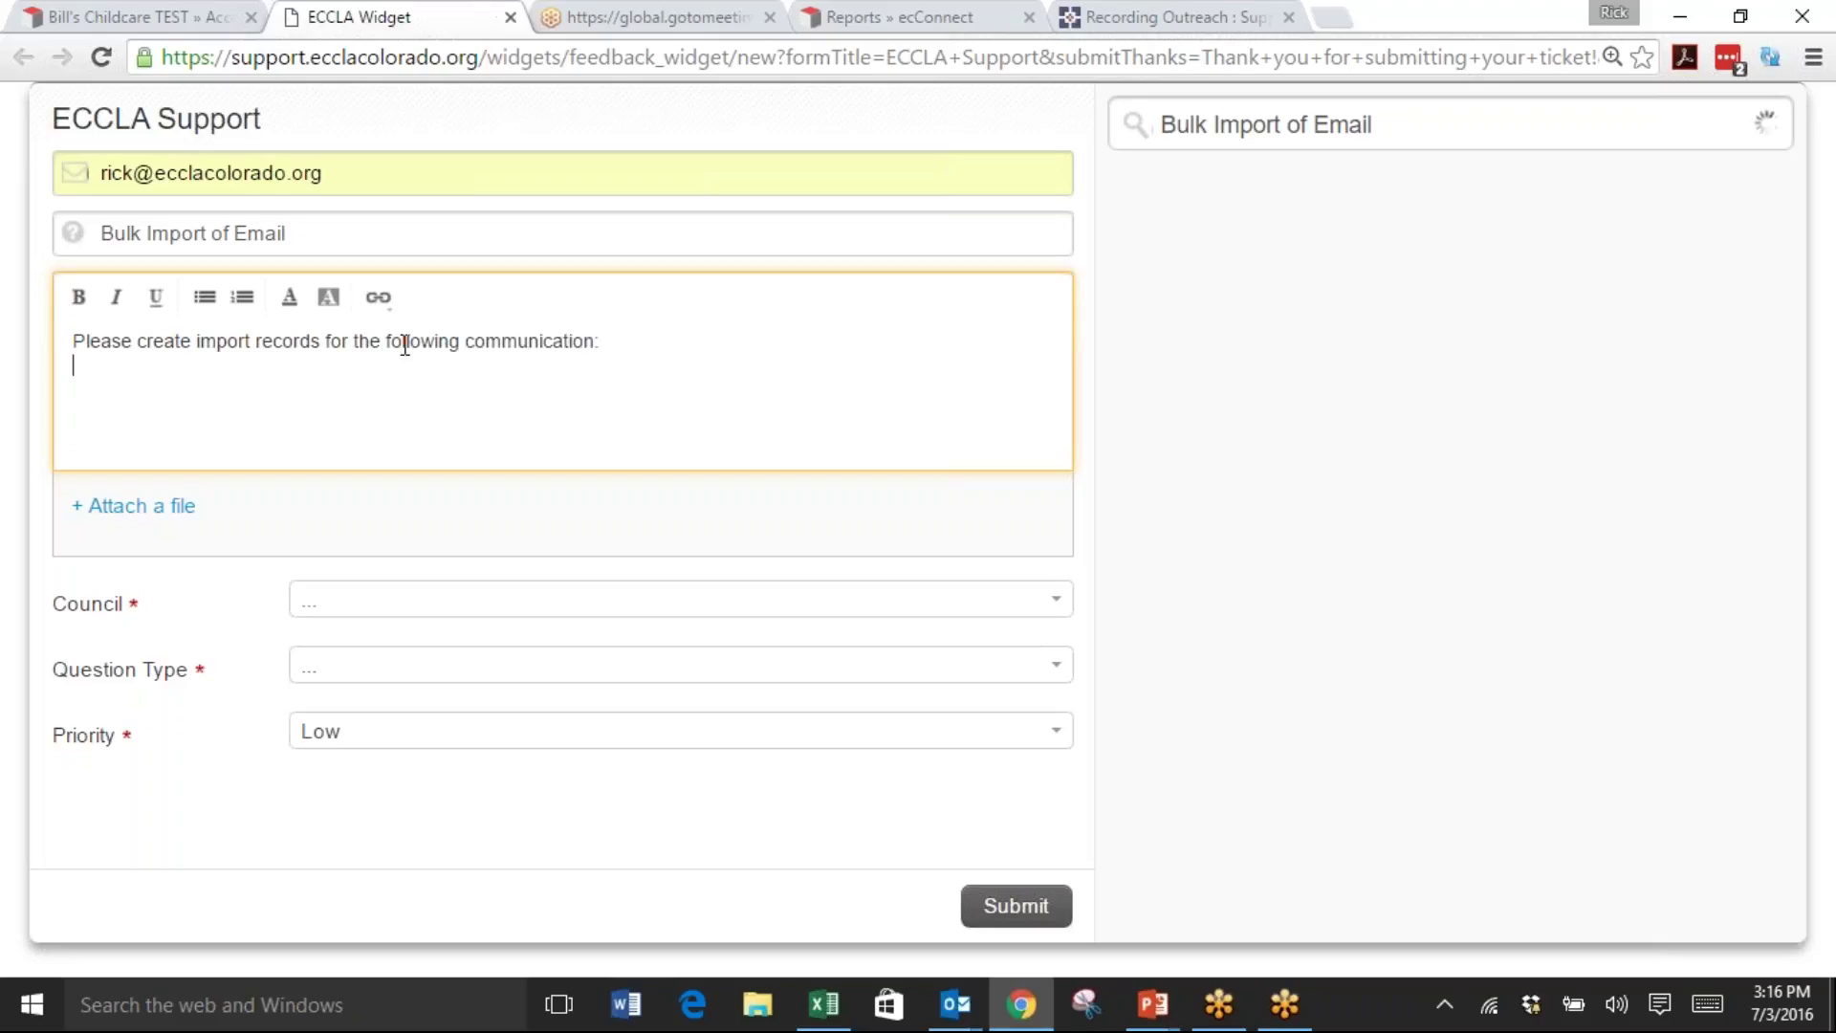
key("Return")
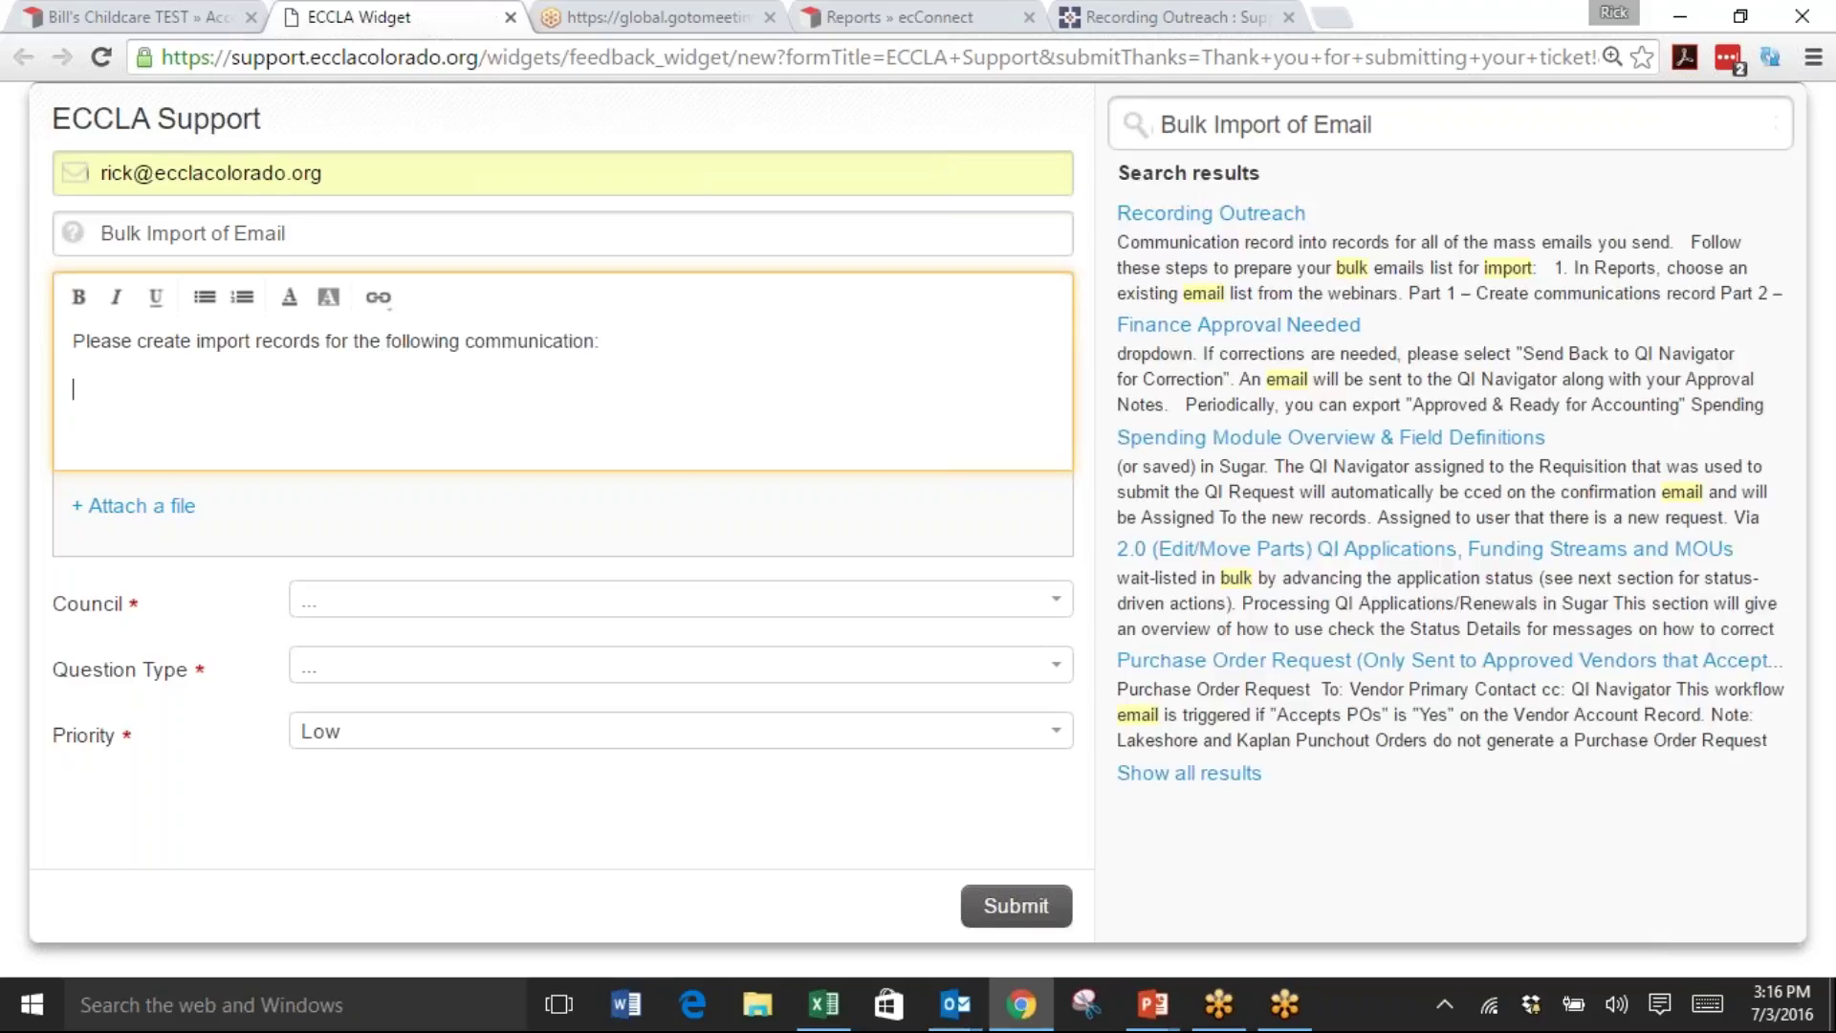
left_click(144, 16)
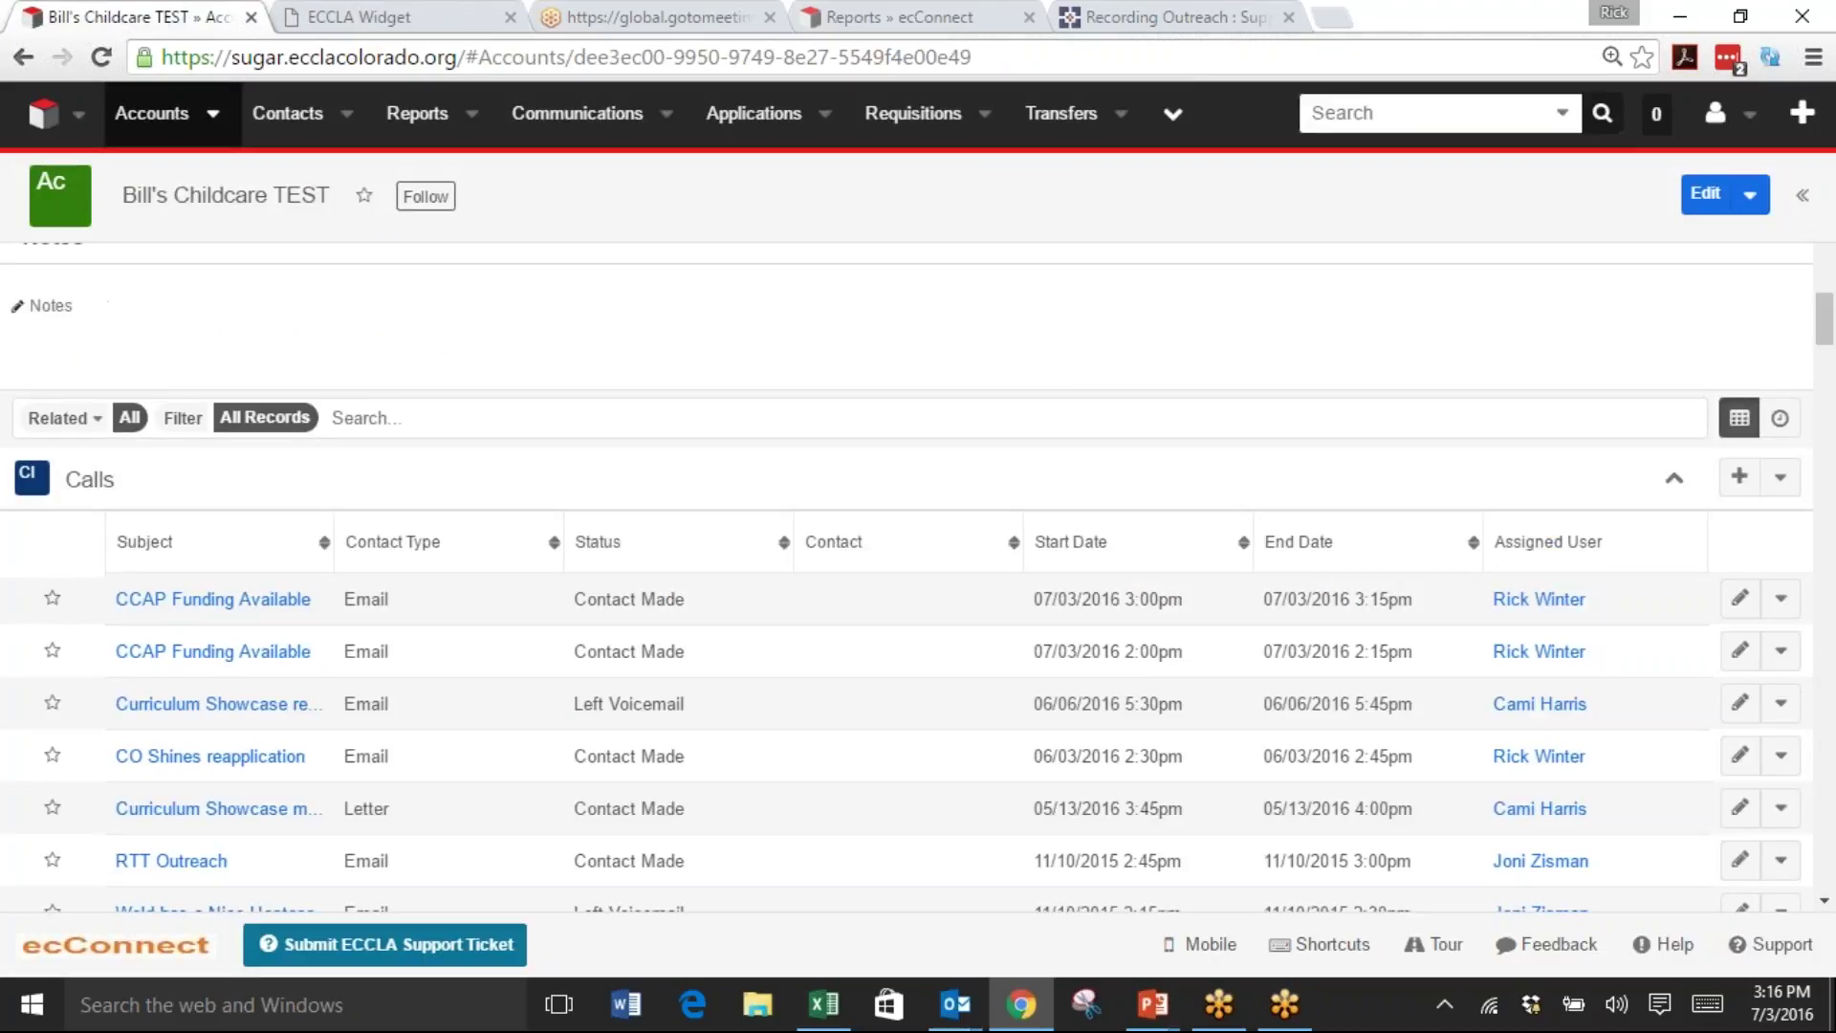
Open the CCAP Funding Available call record in Sugar and copy its web address
left_click(182, 614)
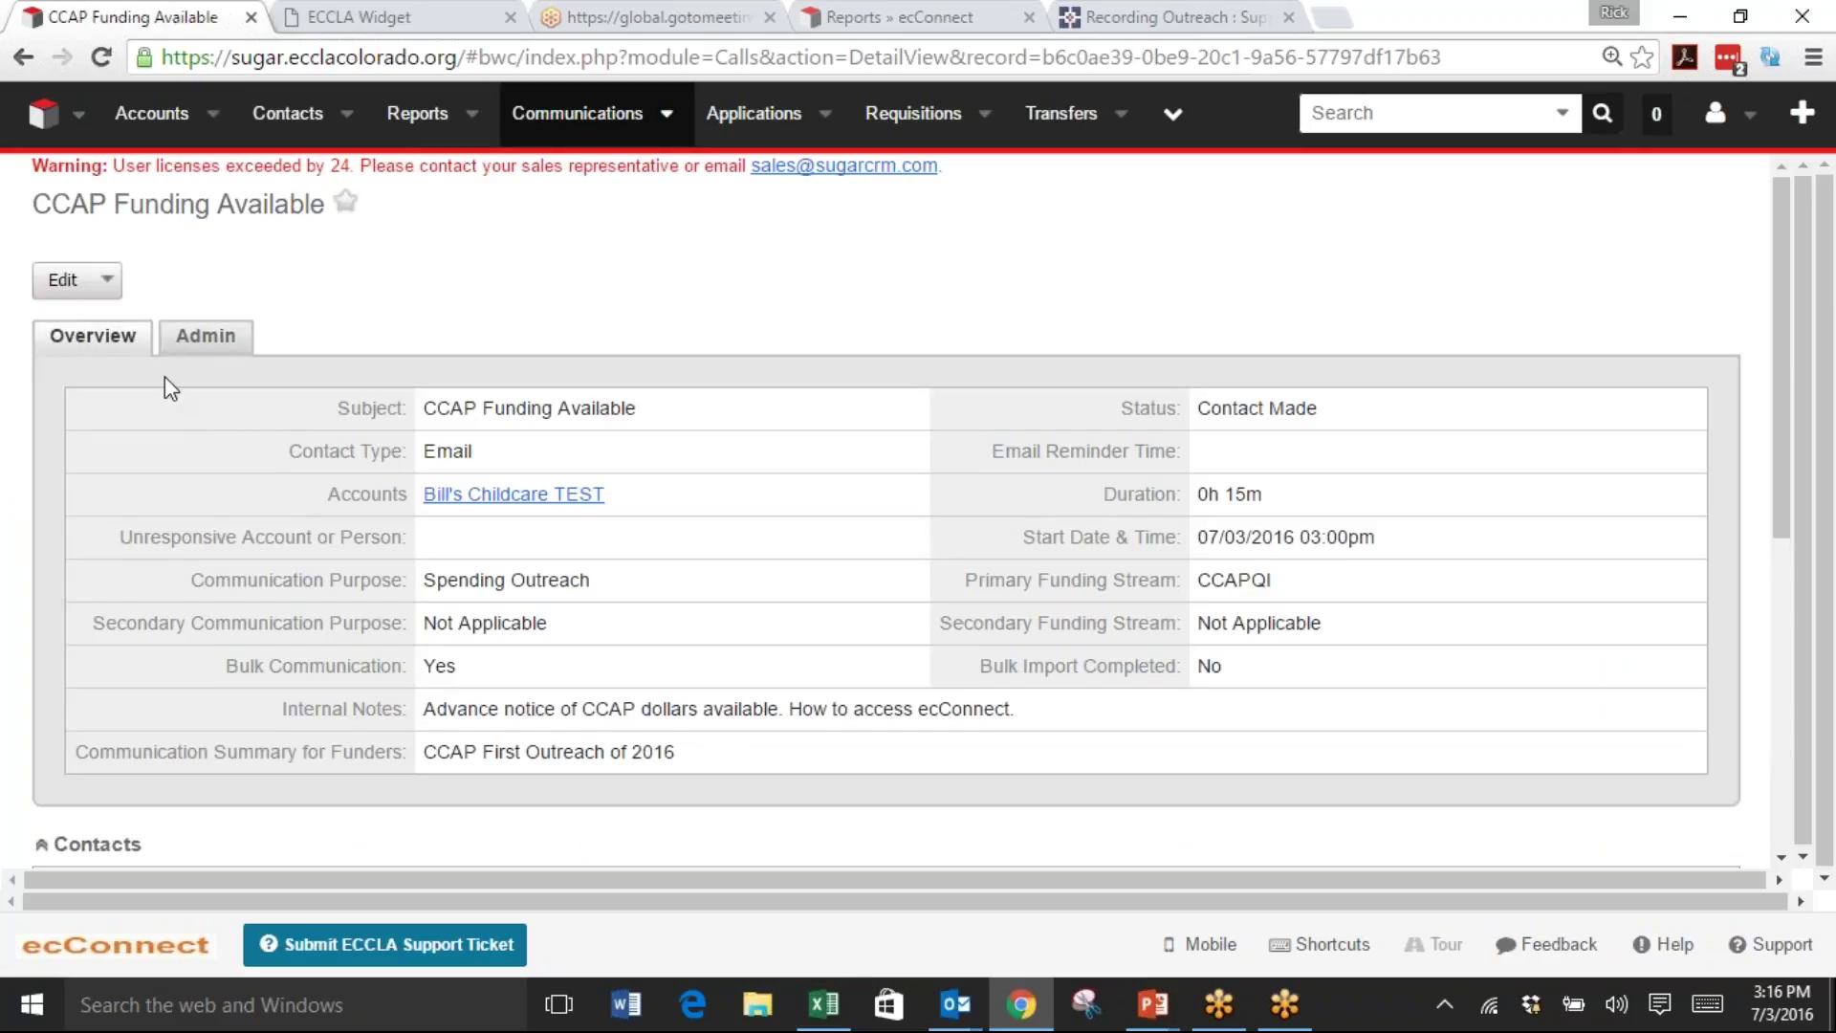
left_click(546, 60)
key("ctrl+c")
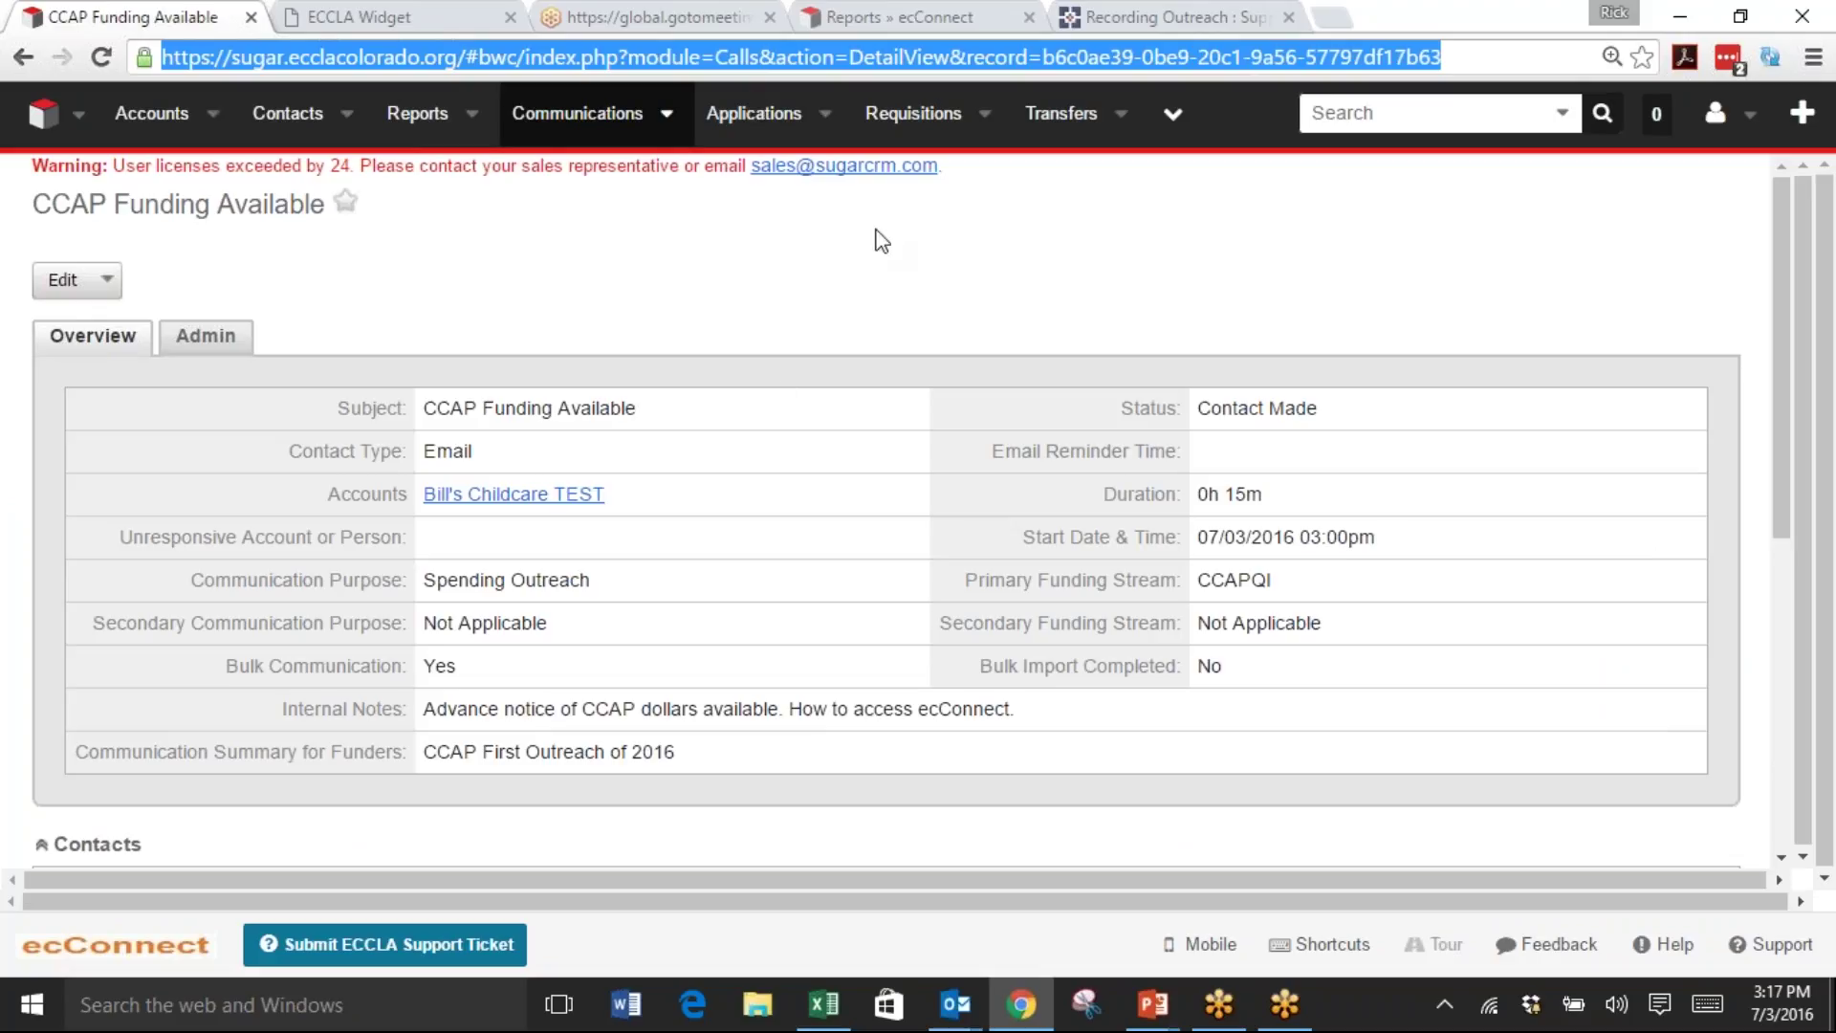
left_click(513, 12)
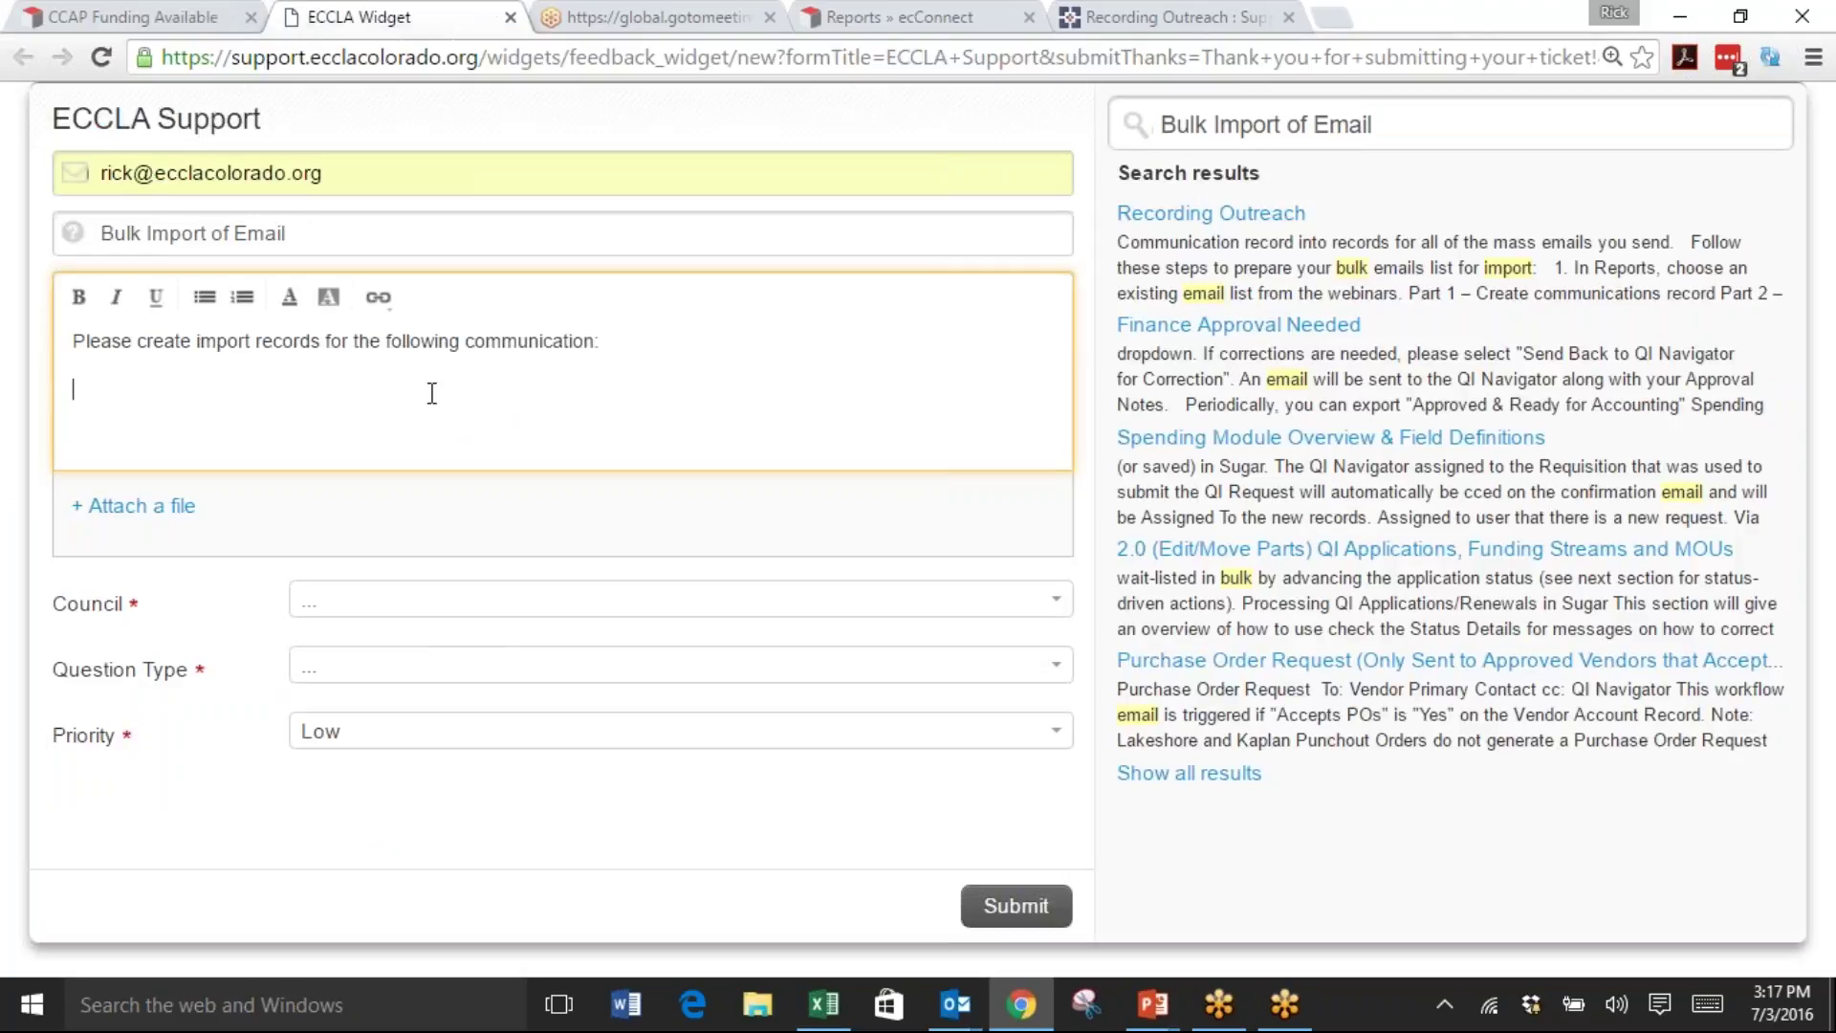
Paste the CCAP record link into the message, then add 'The attached Excel file contains the emails that were se…'
key("ctrl+v")
key("Return")
key("Return")
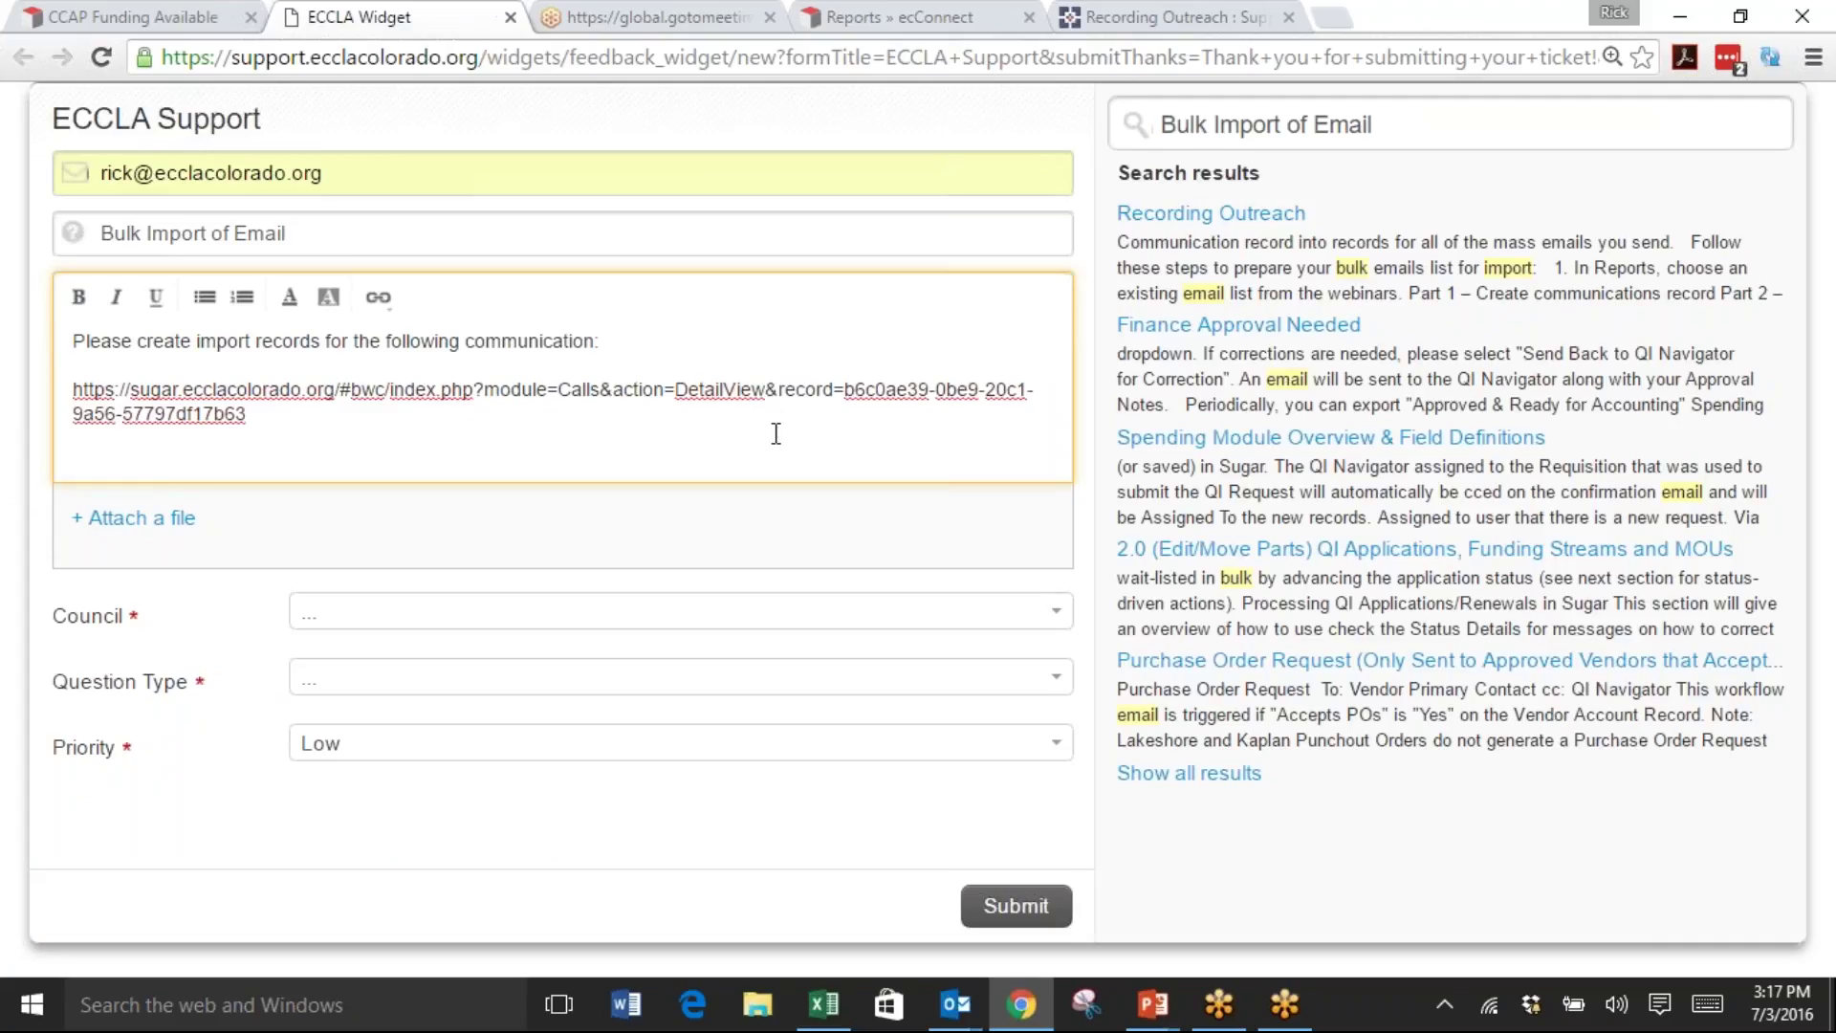
type("The attached Excel file c")
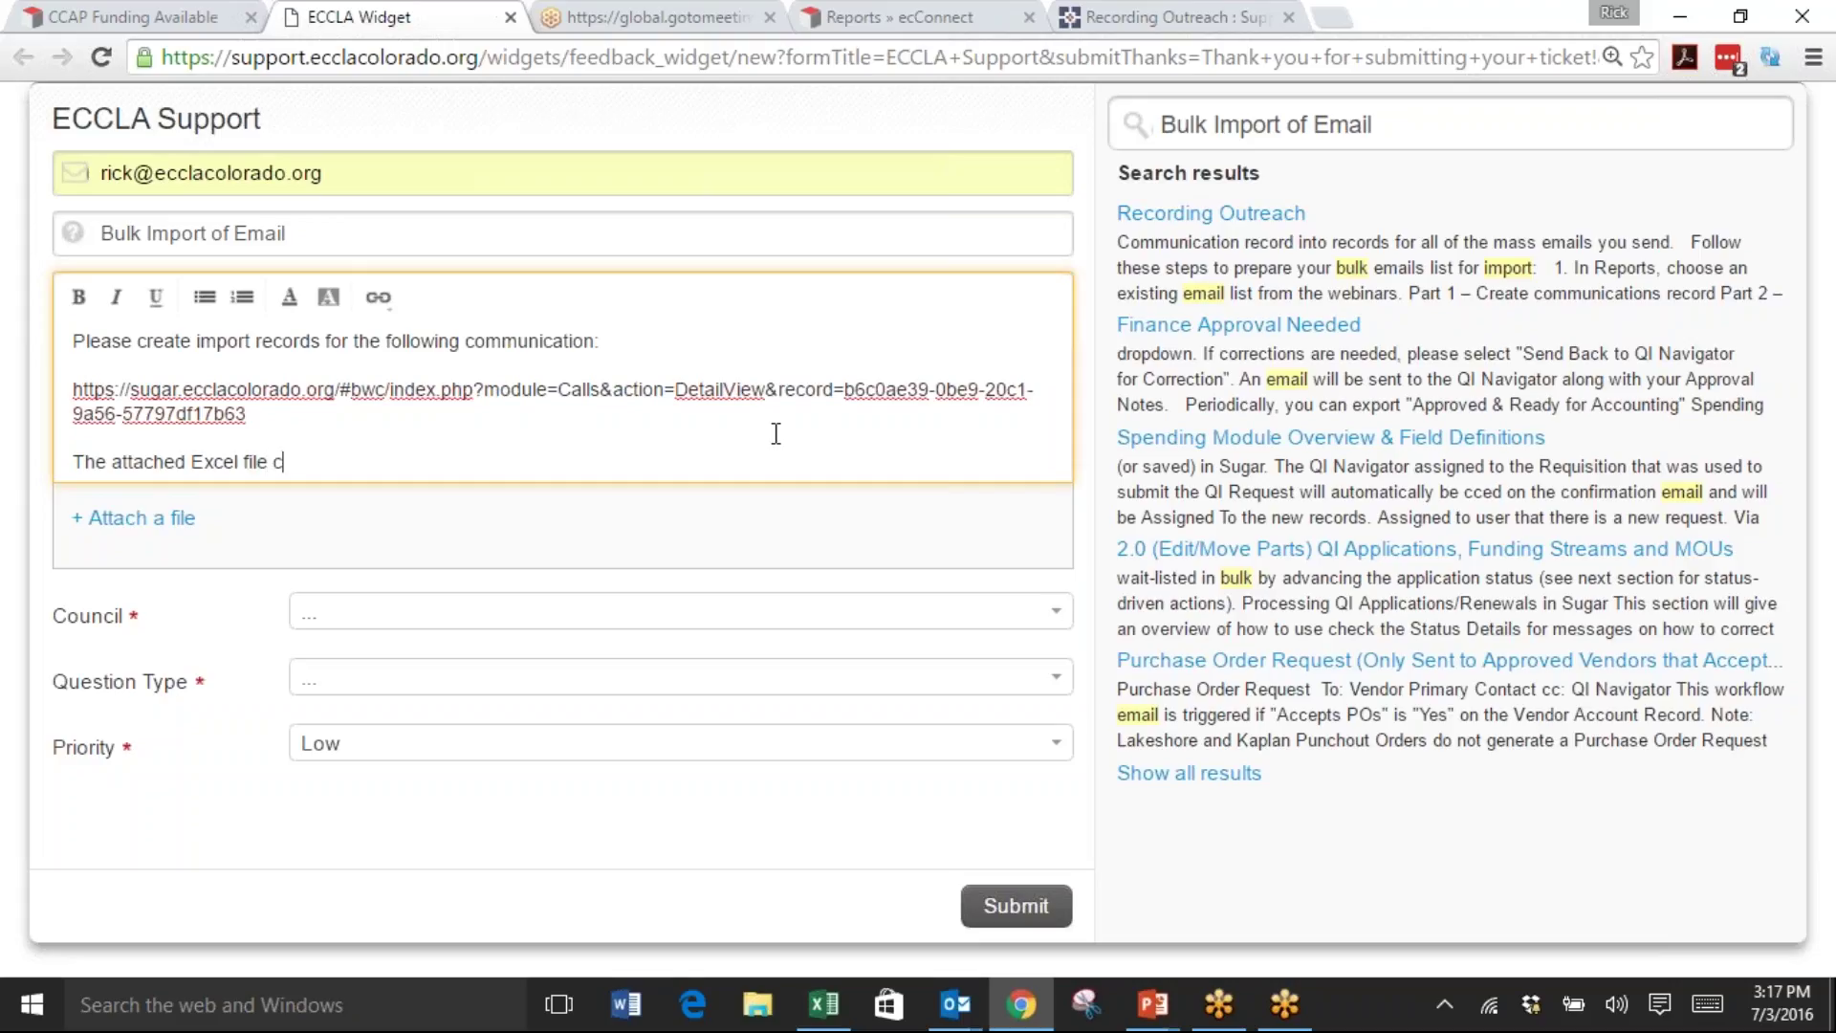
type("ontains the emails that were")
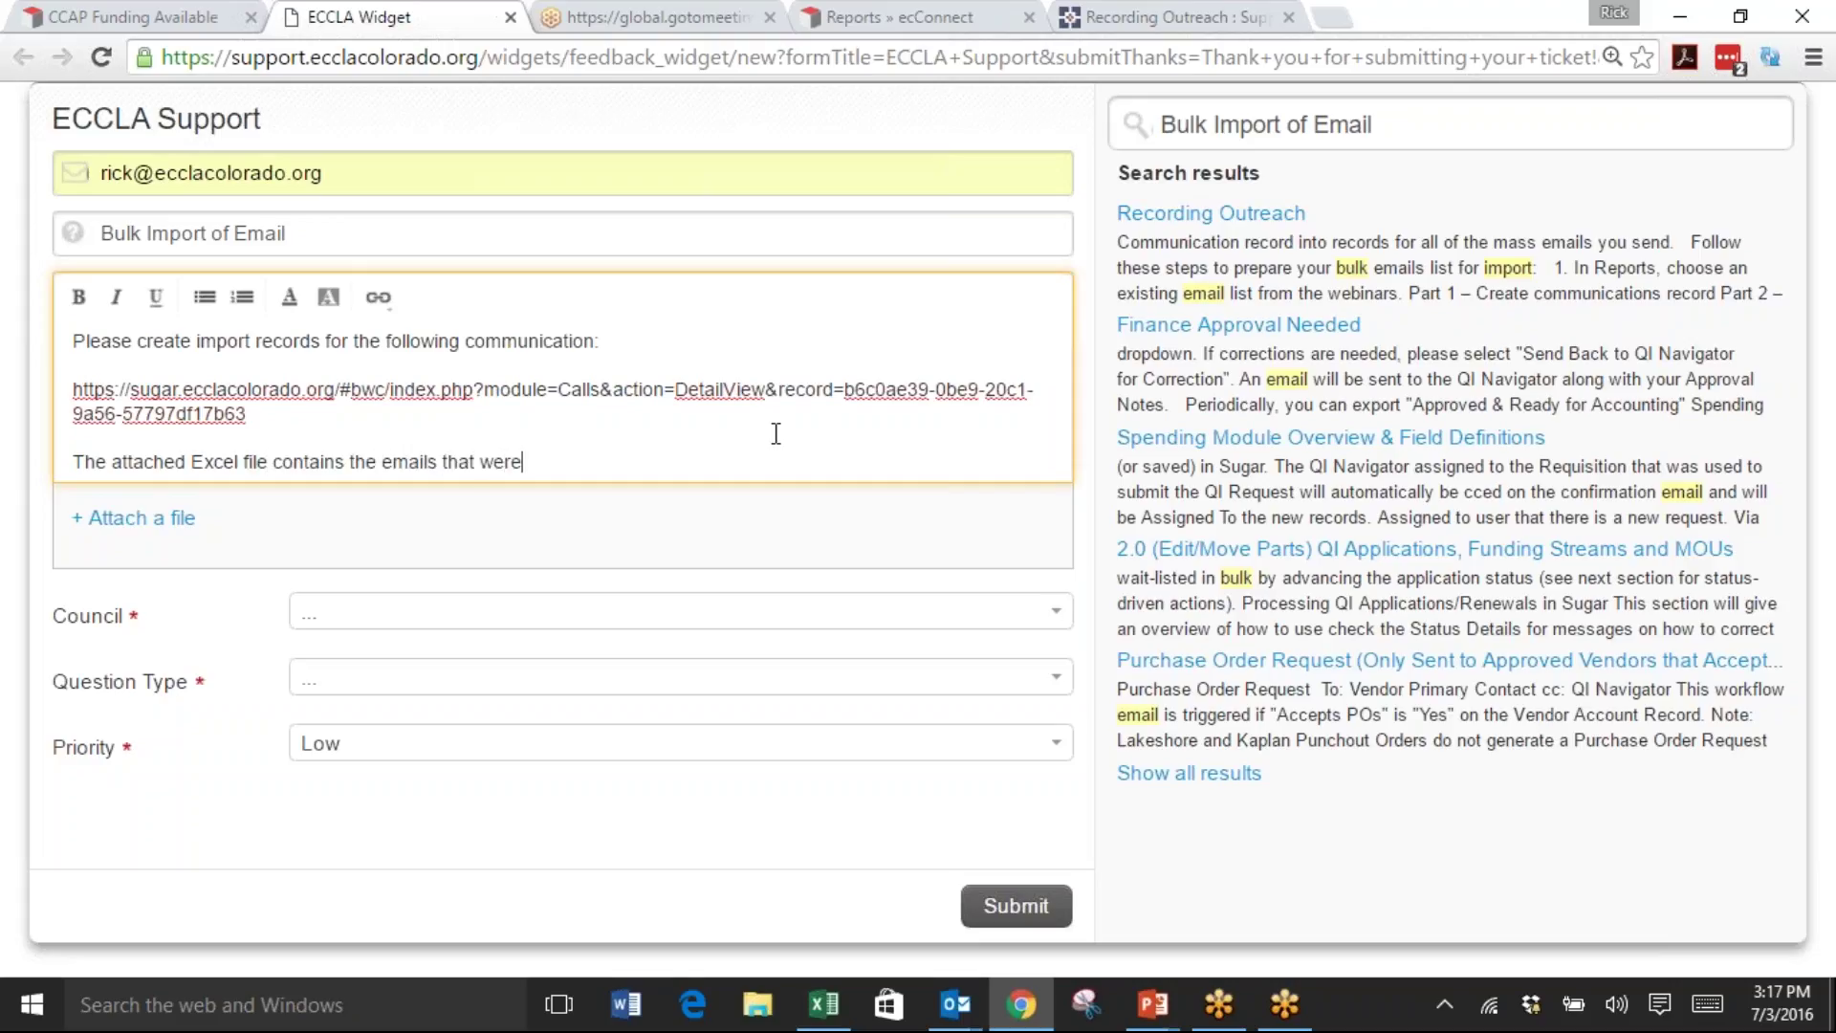
type(" sent.")
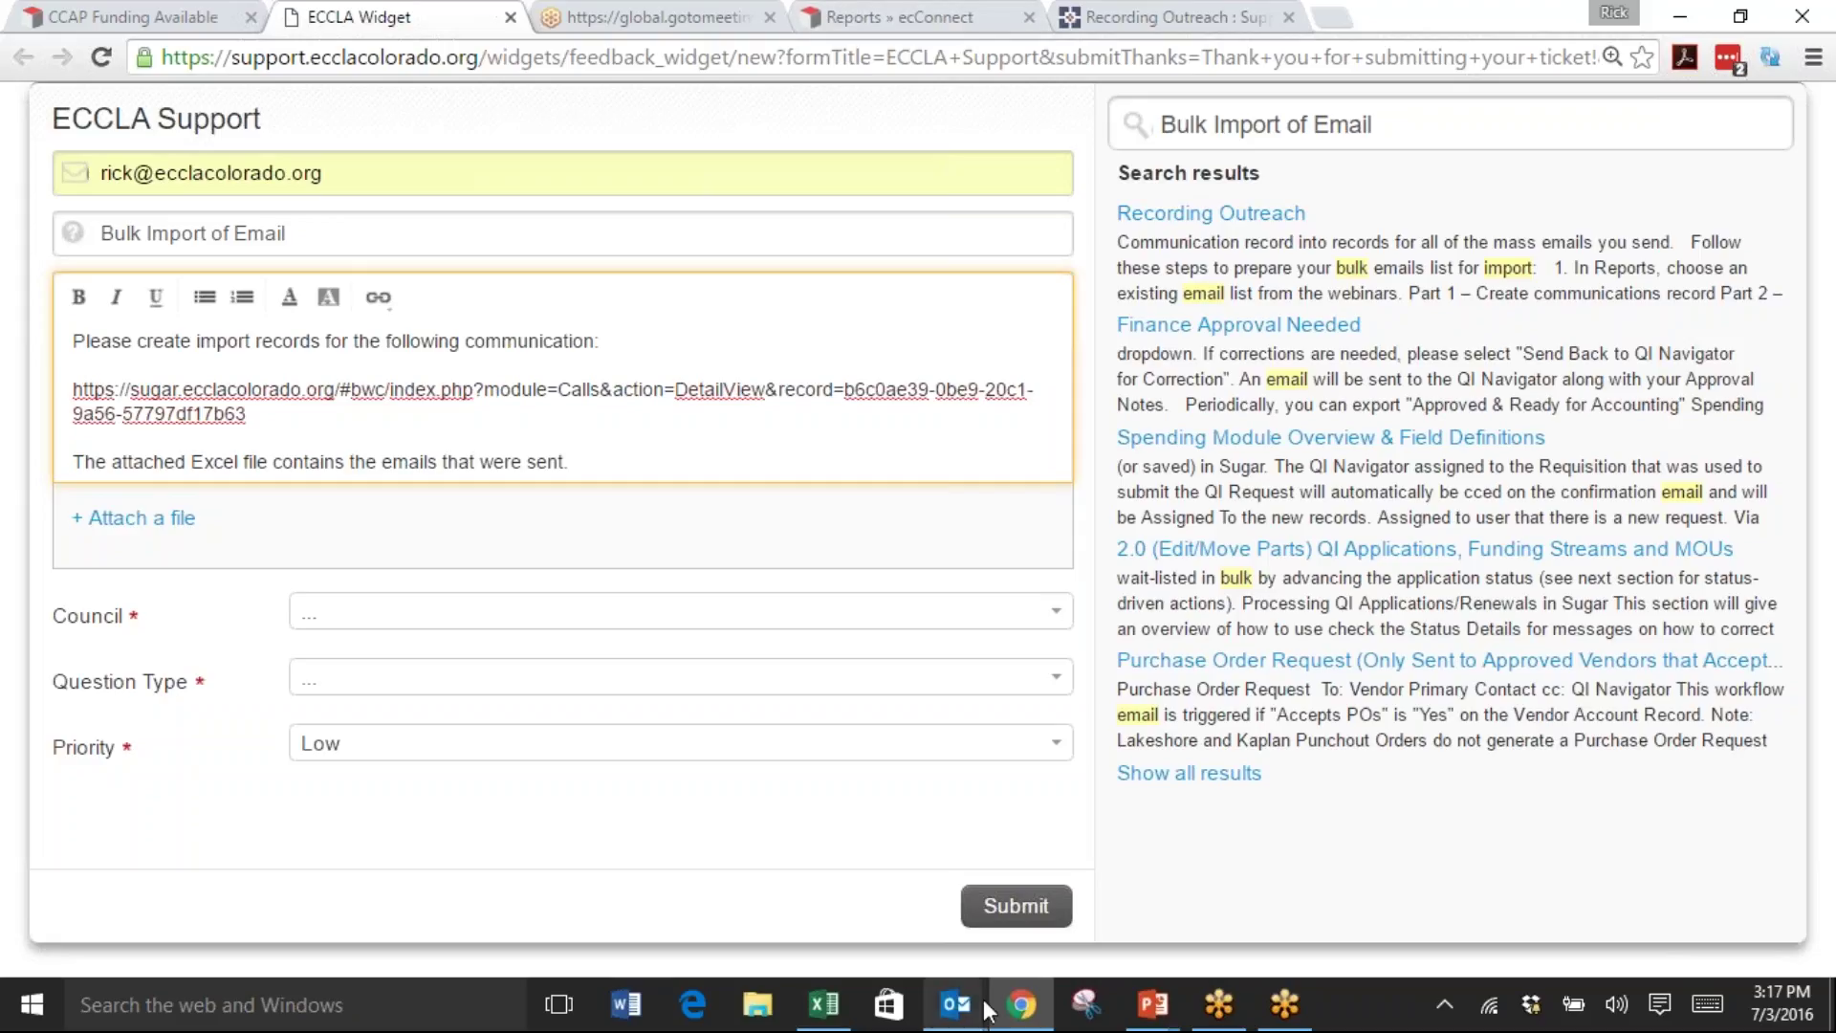
Save the Excel e-mail list to Downloads as '2016.07.03 ECCLA CCAP Email', keeping CSV format
left_click(819, 1021)
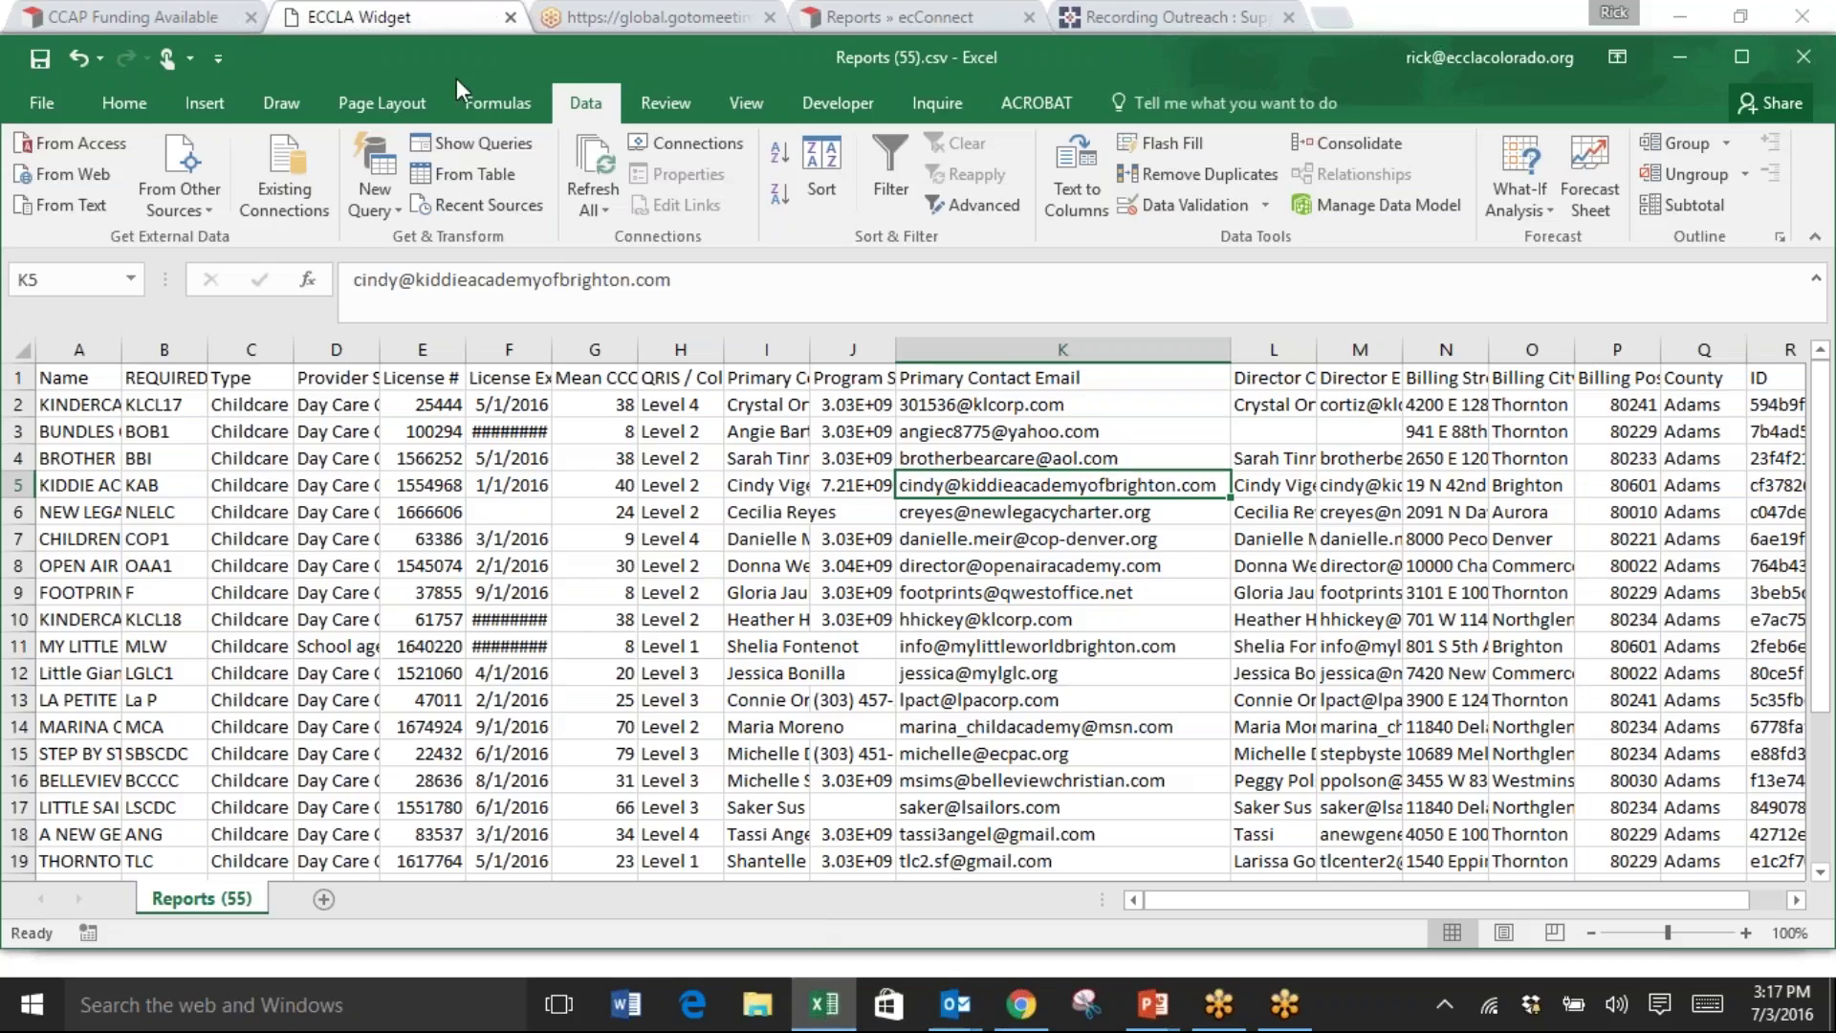
left_click(43, 107)
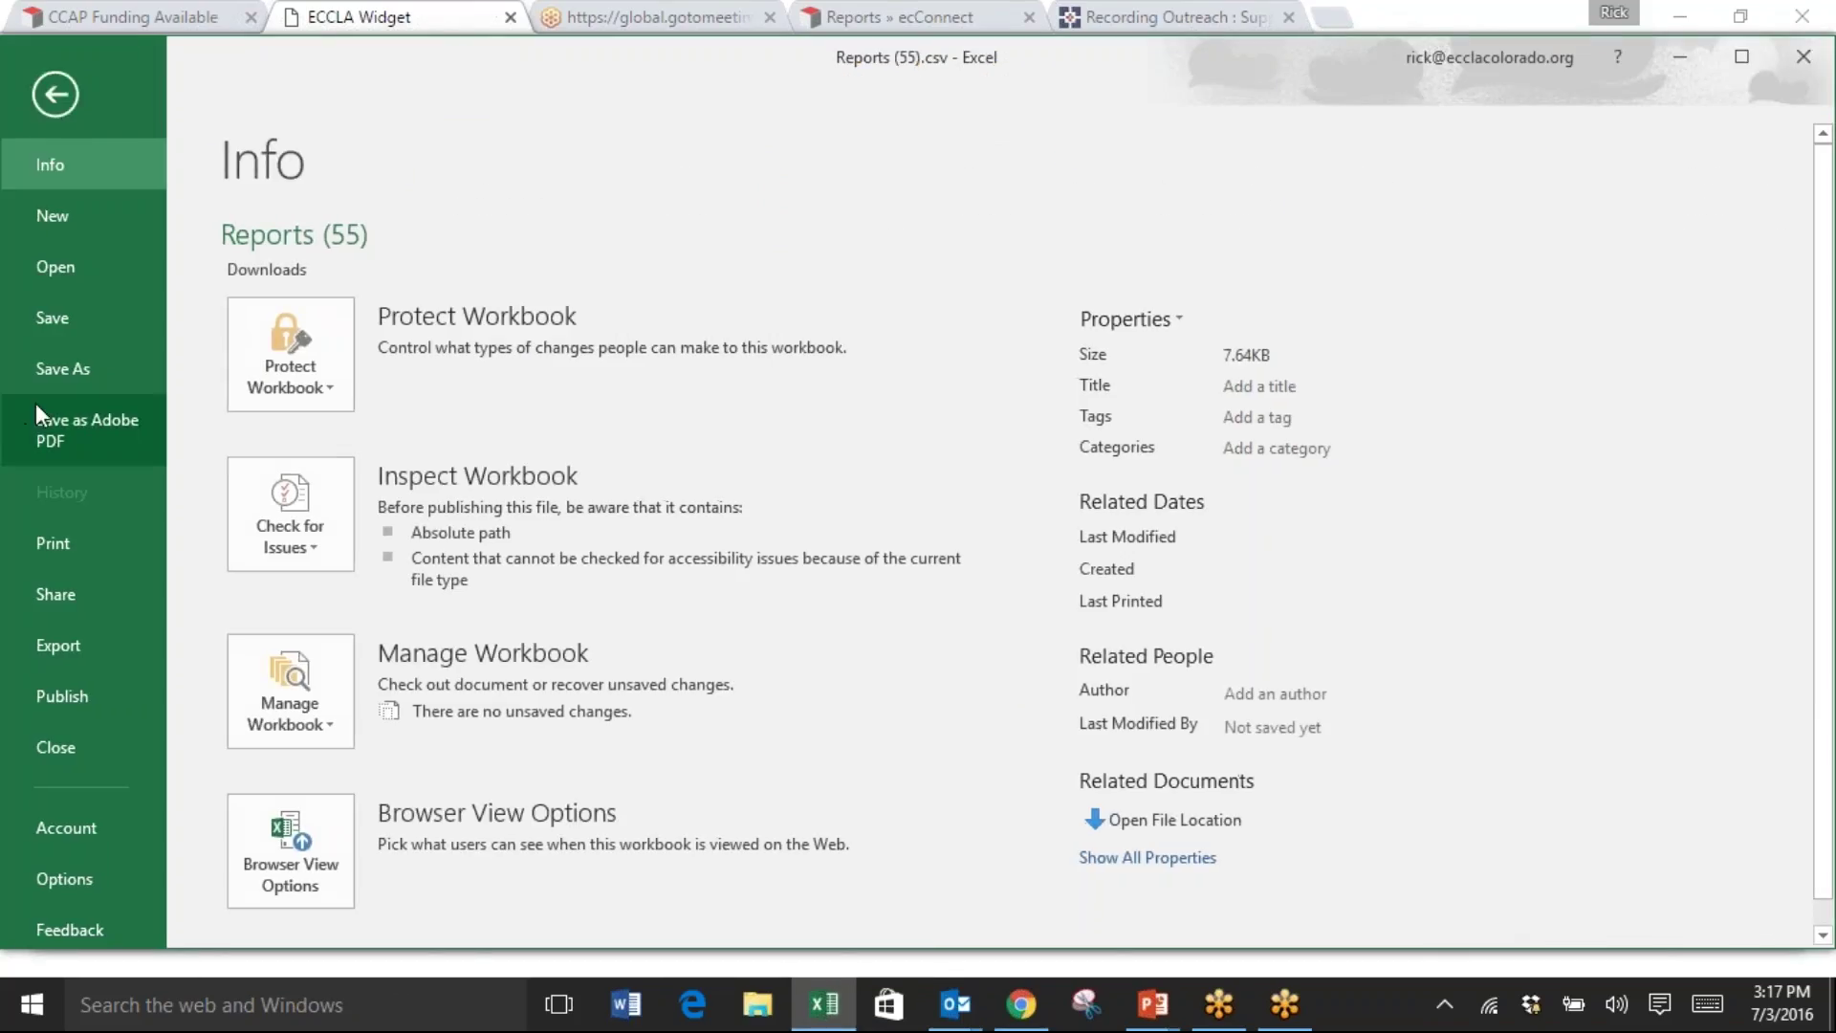
left_click(55, 367)
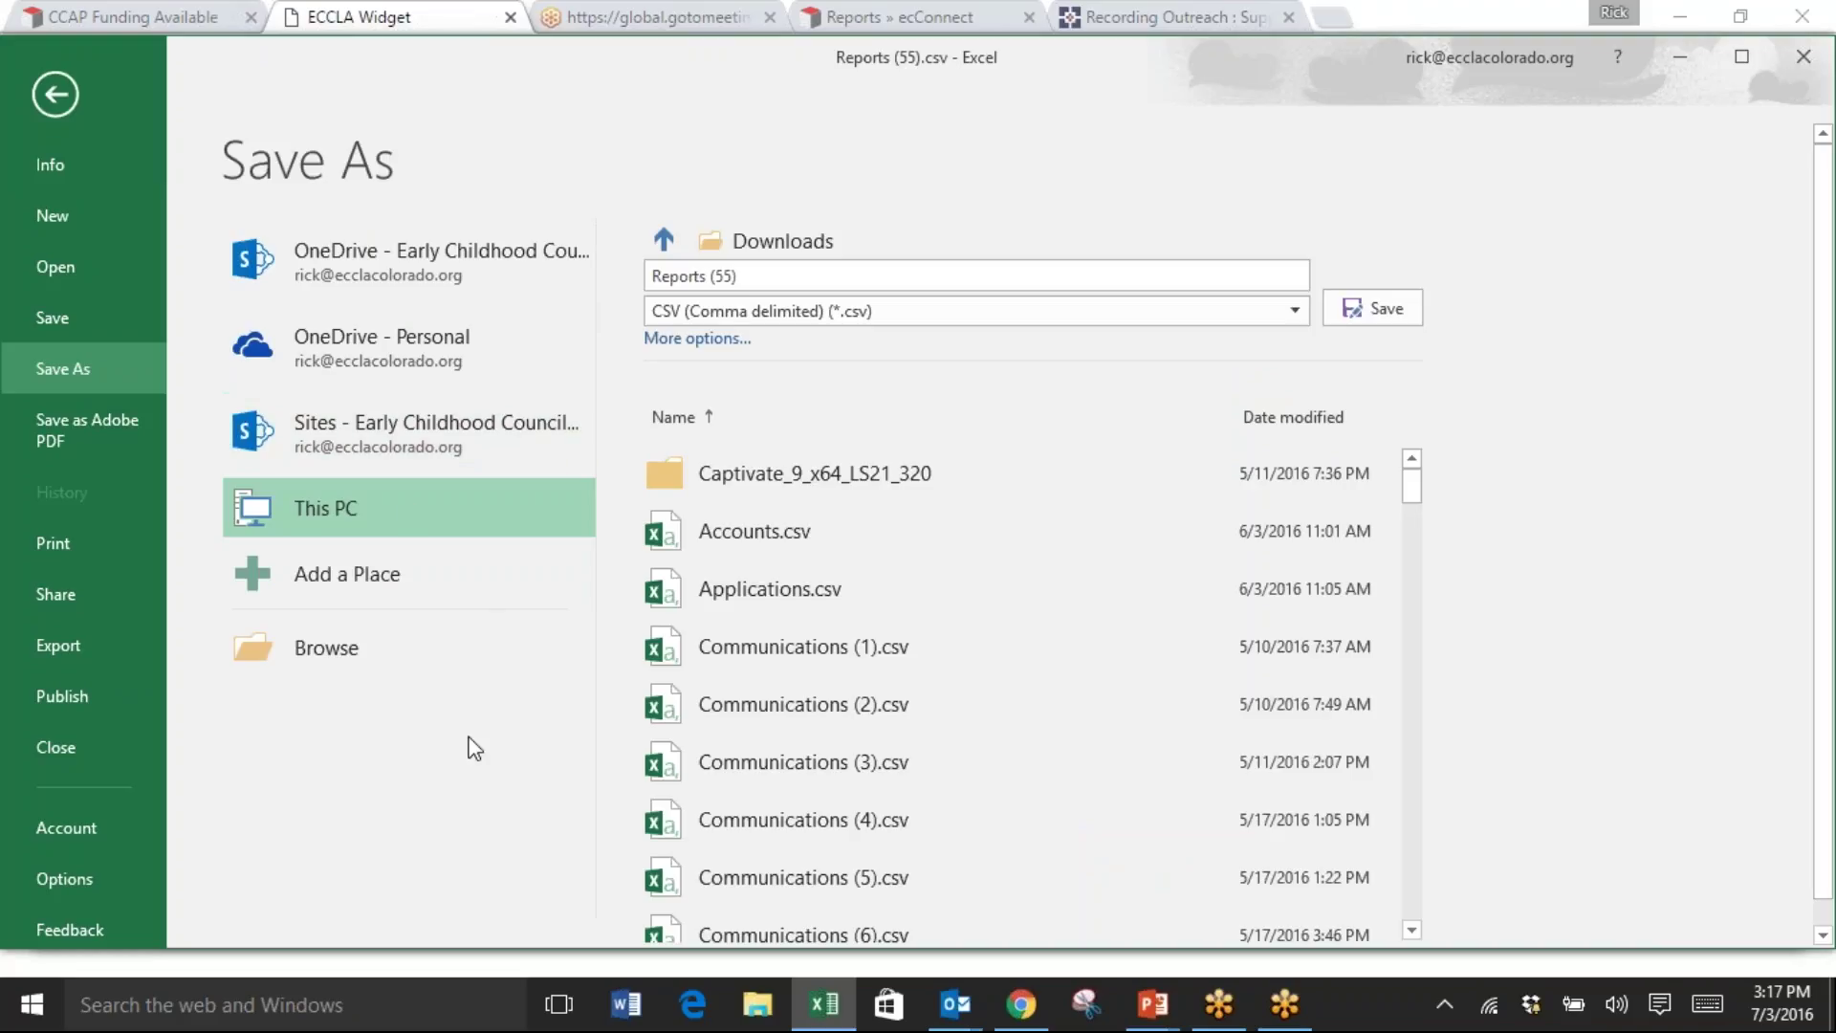
left_click(327, 633)
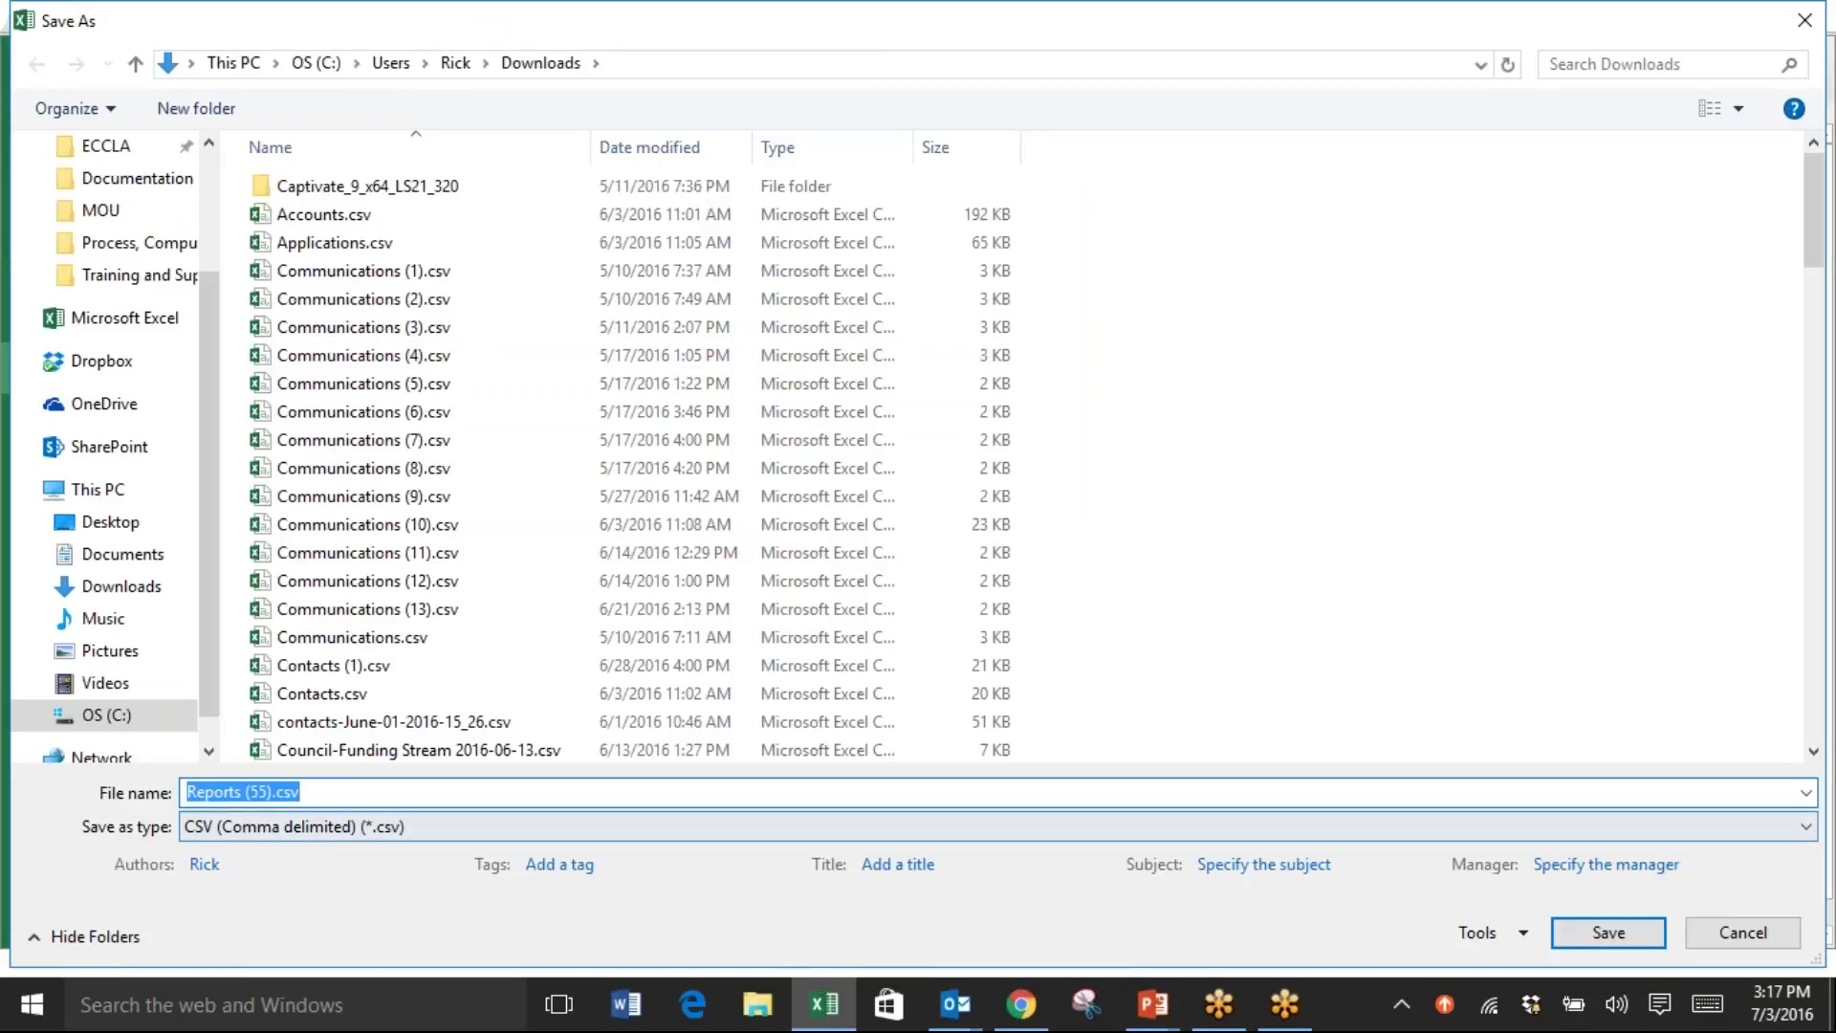
type("2016.")
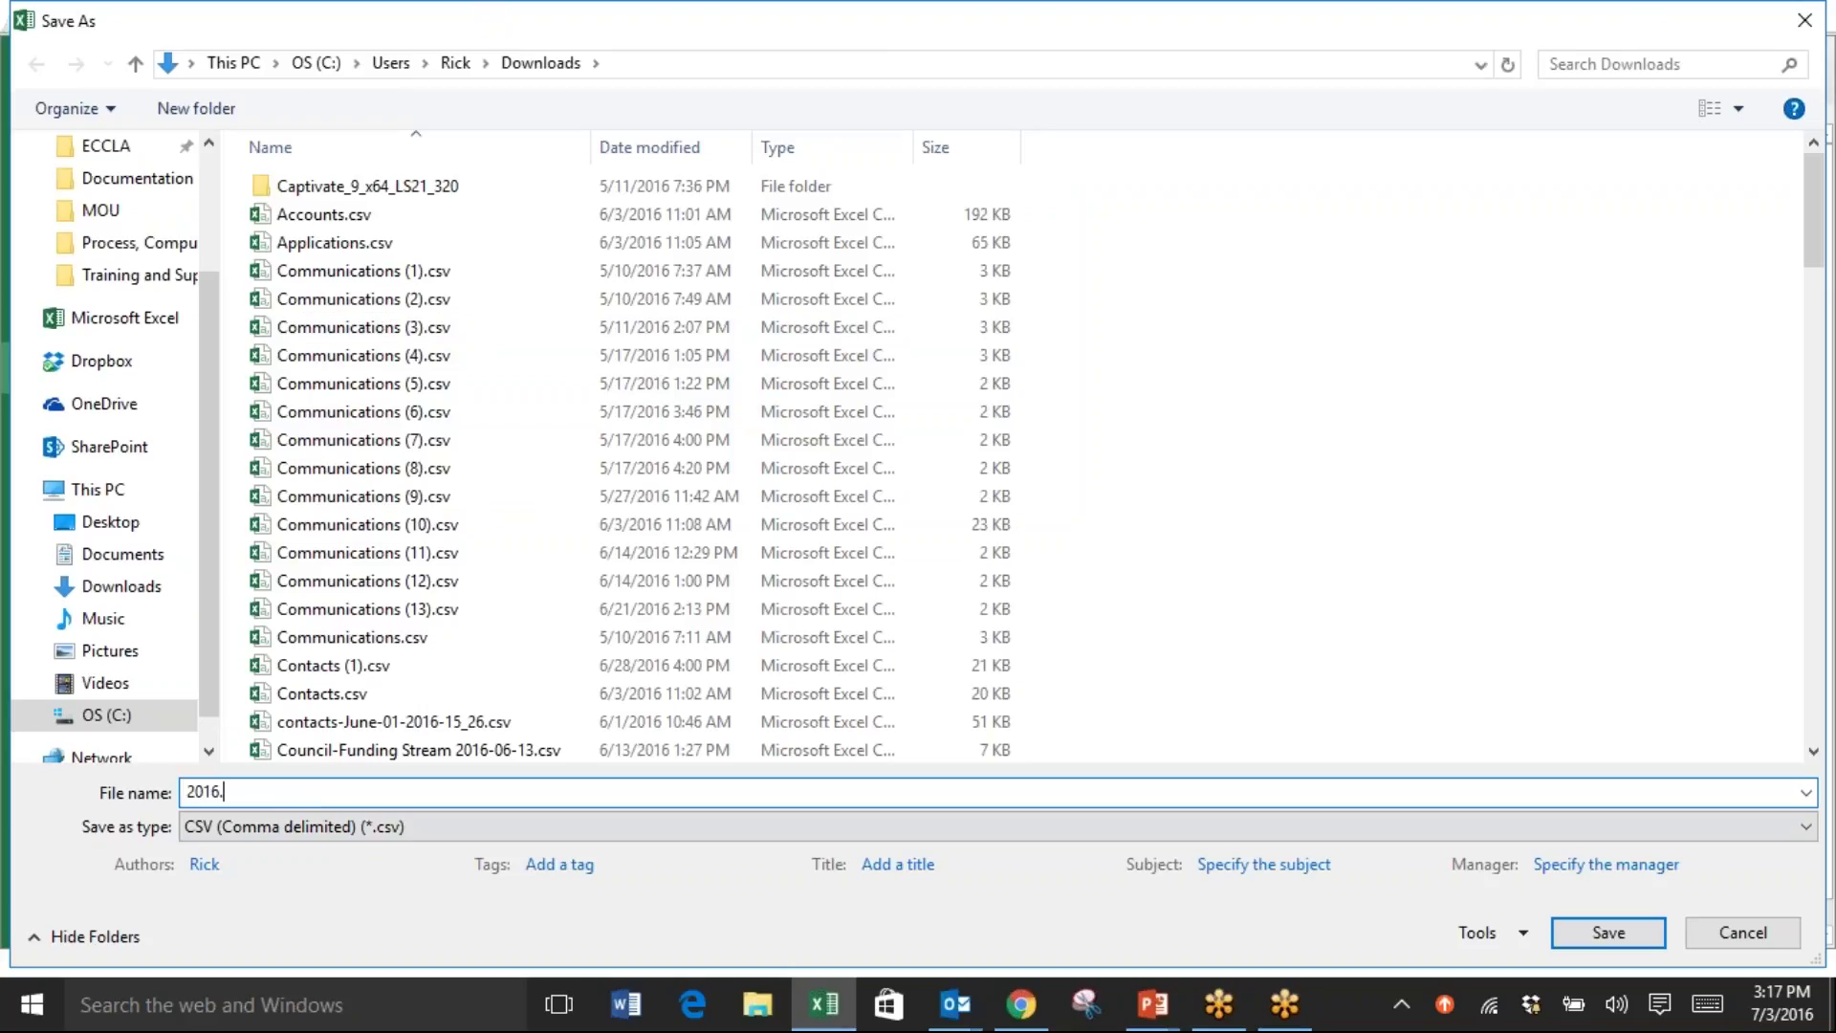
type("07.03 ECCLA")
type("CCAP Email")
key("Return")
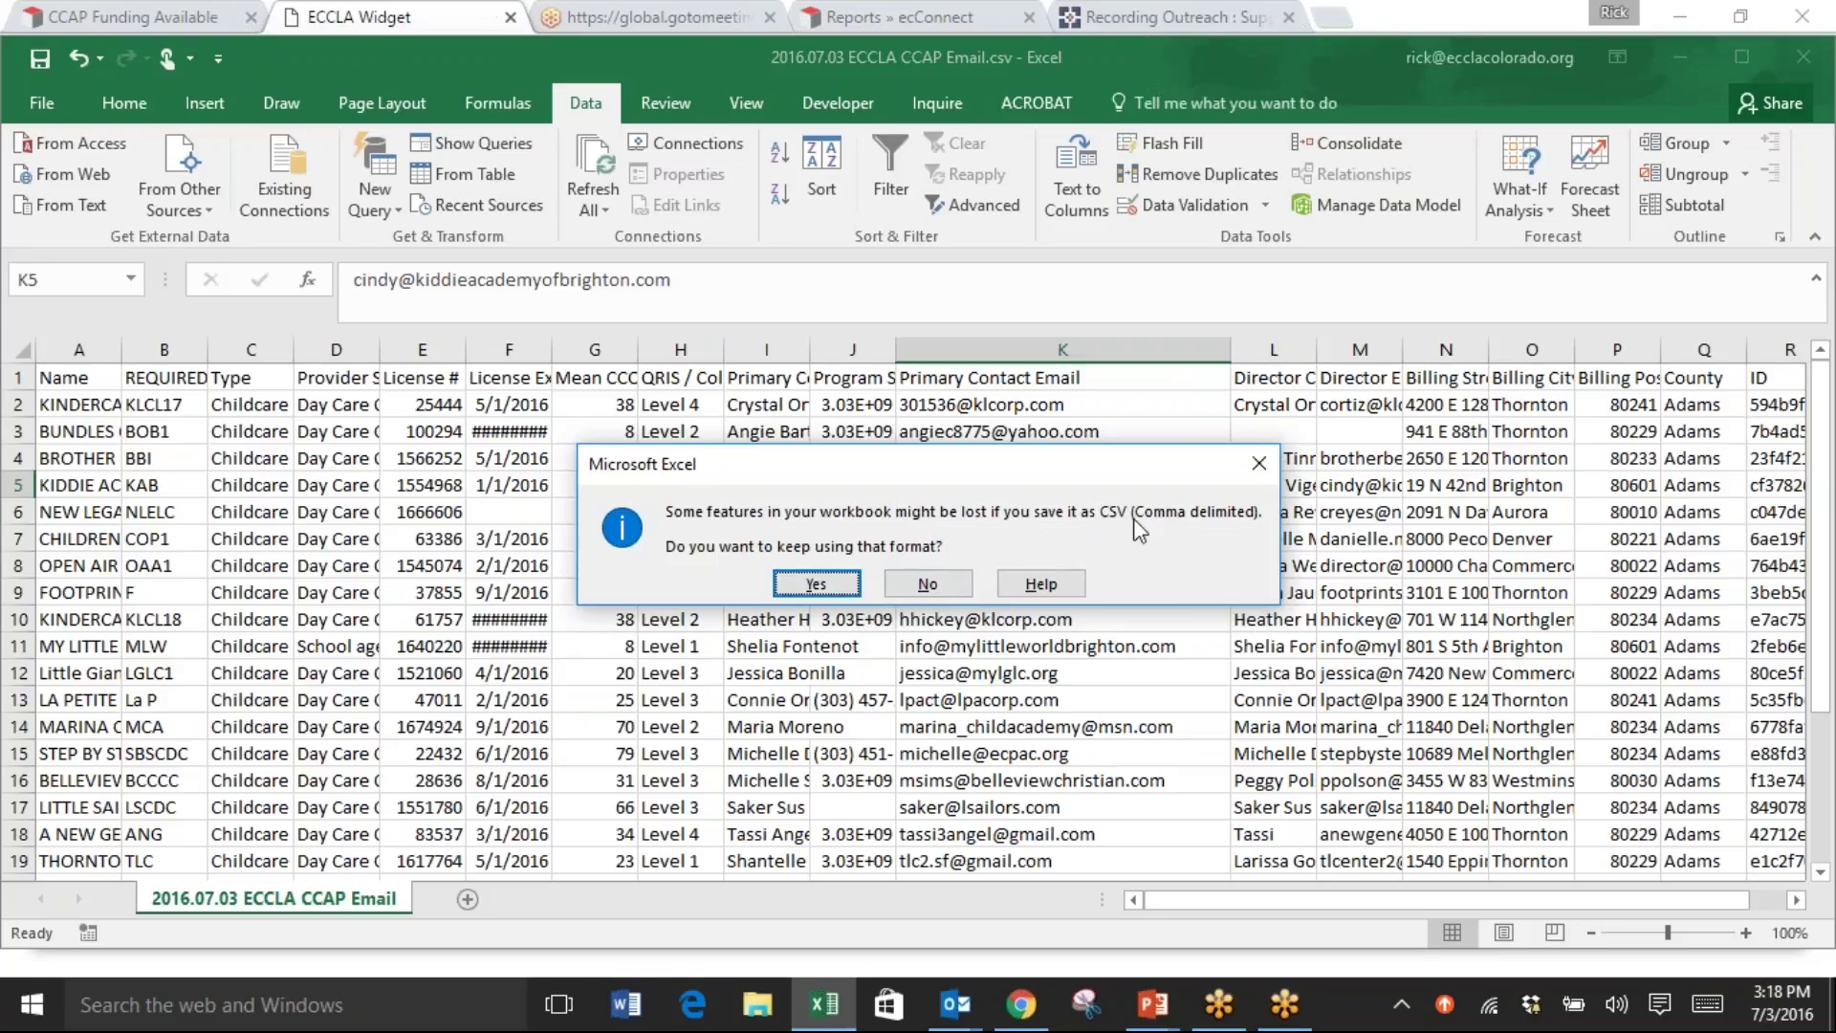
left_click(818, 585)
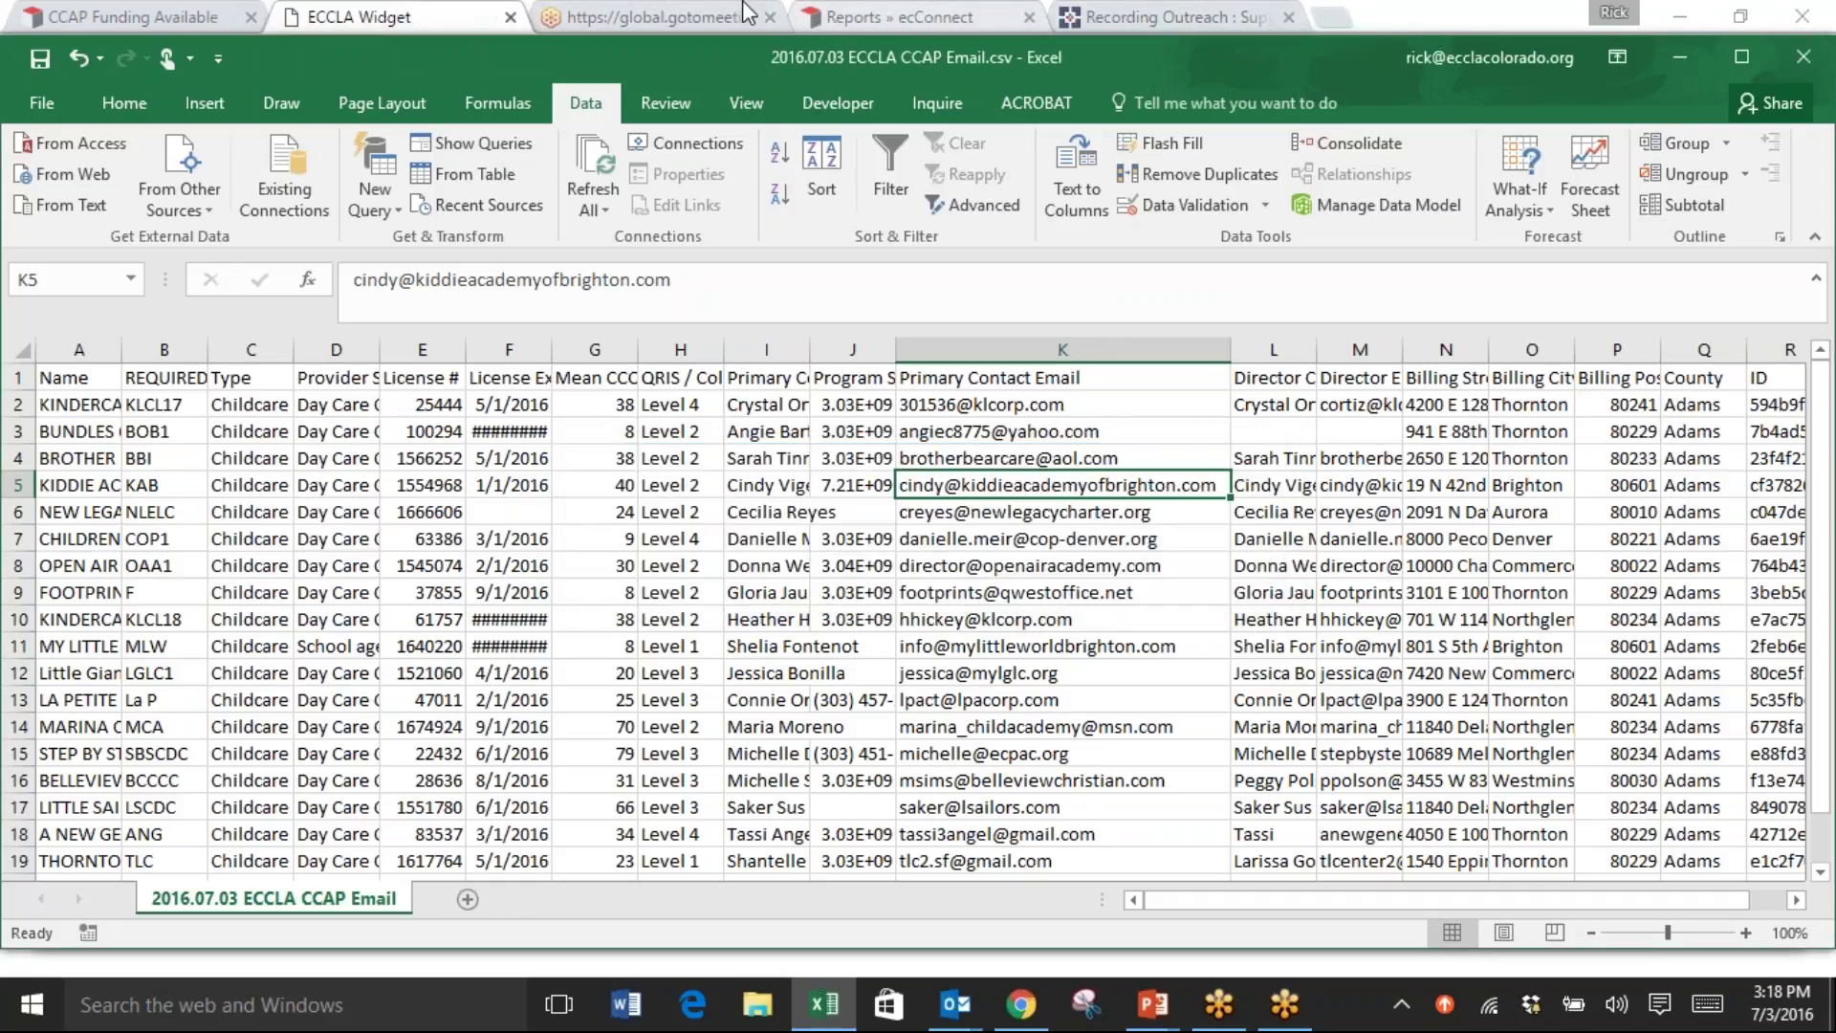
left_click(116, 14)
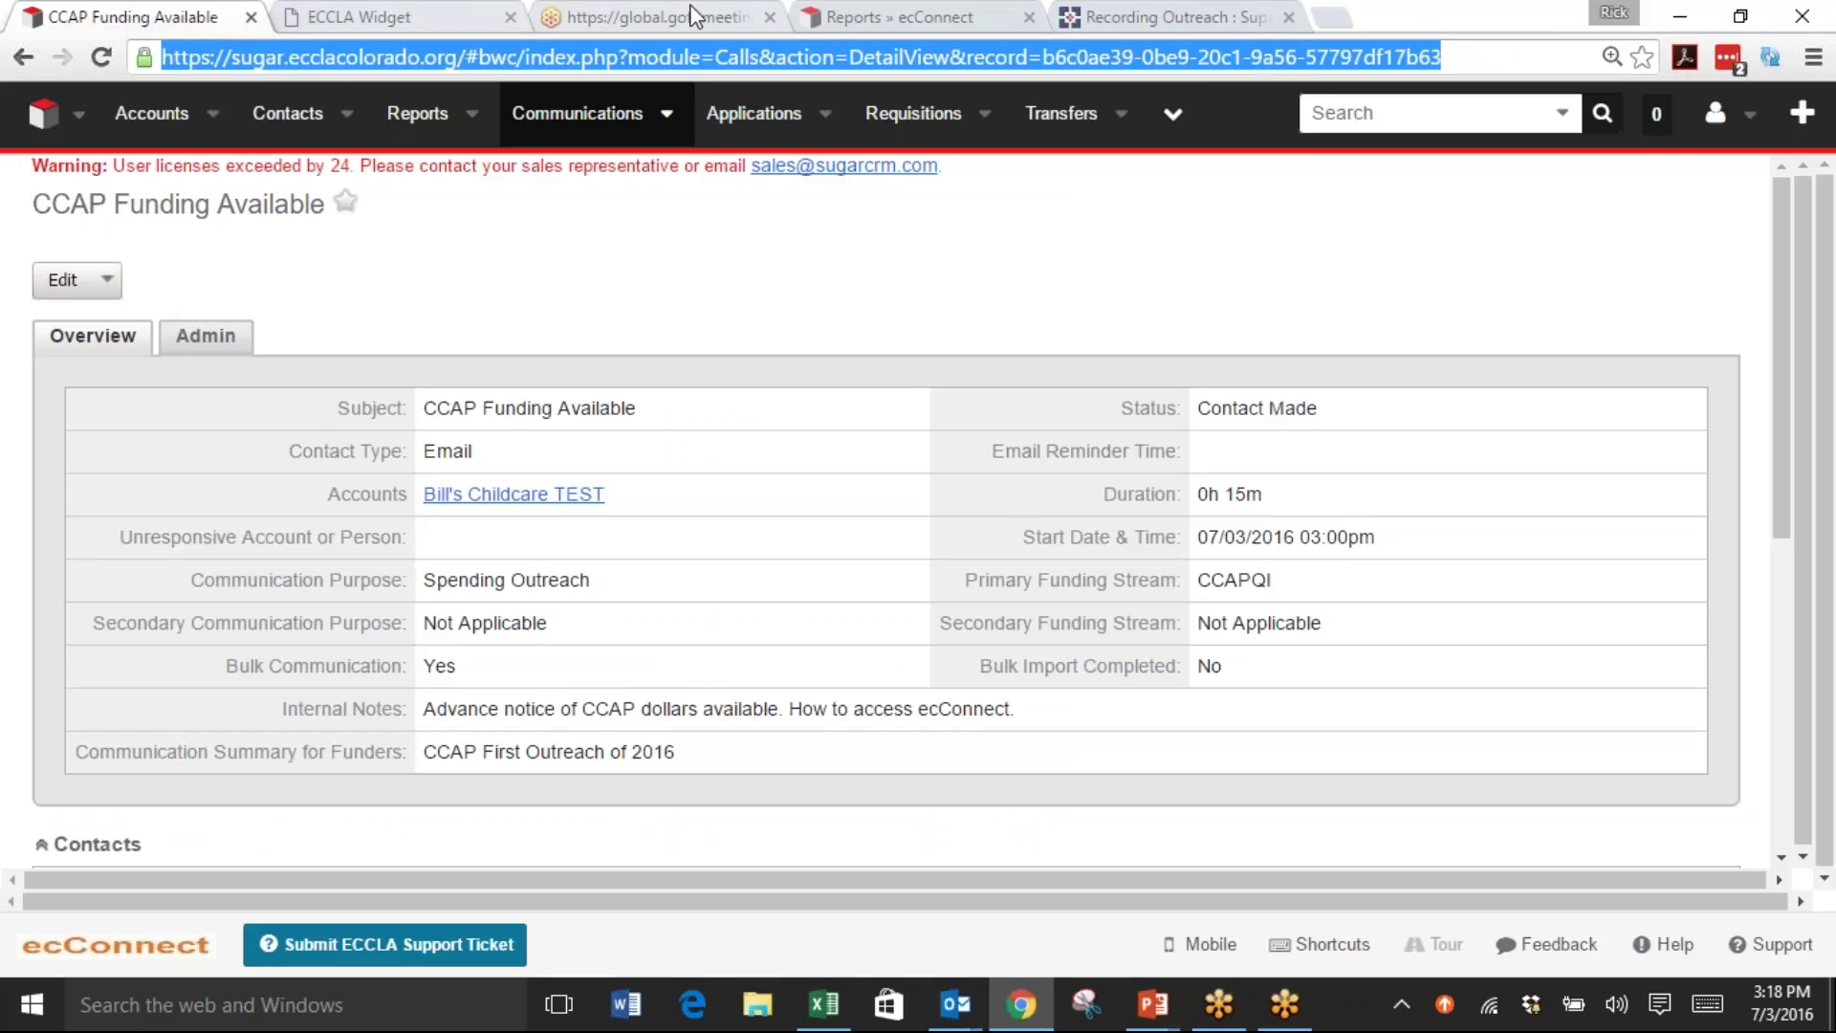
Attach 2016.07.03 ECCLA CCAP Email.csv from Downloads to the support ticket
left_click(435, 21)
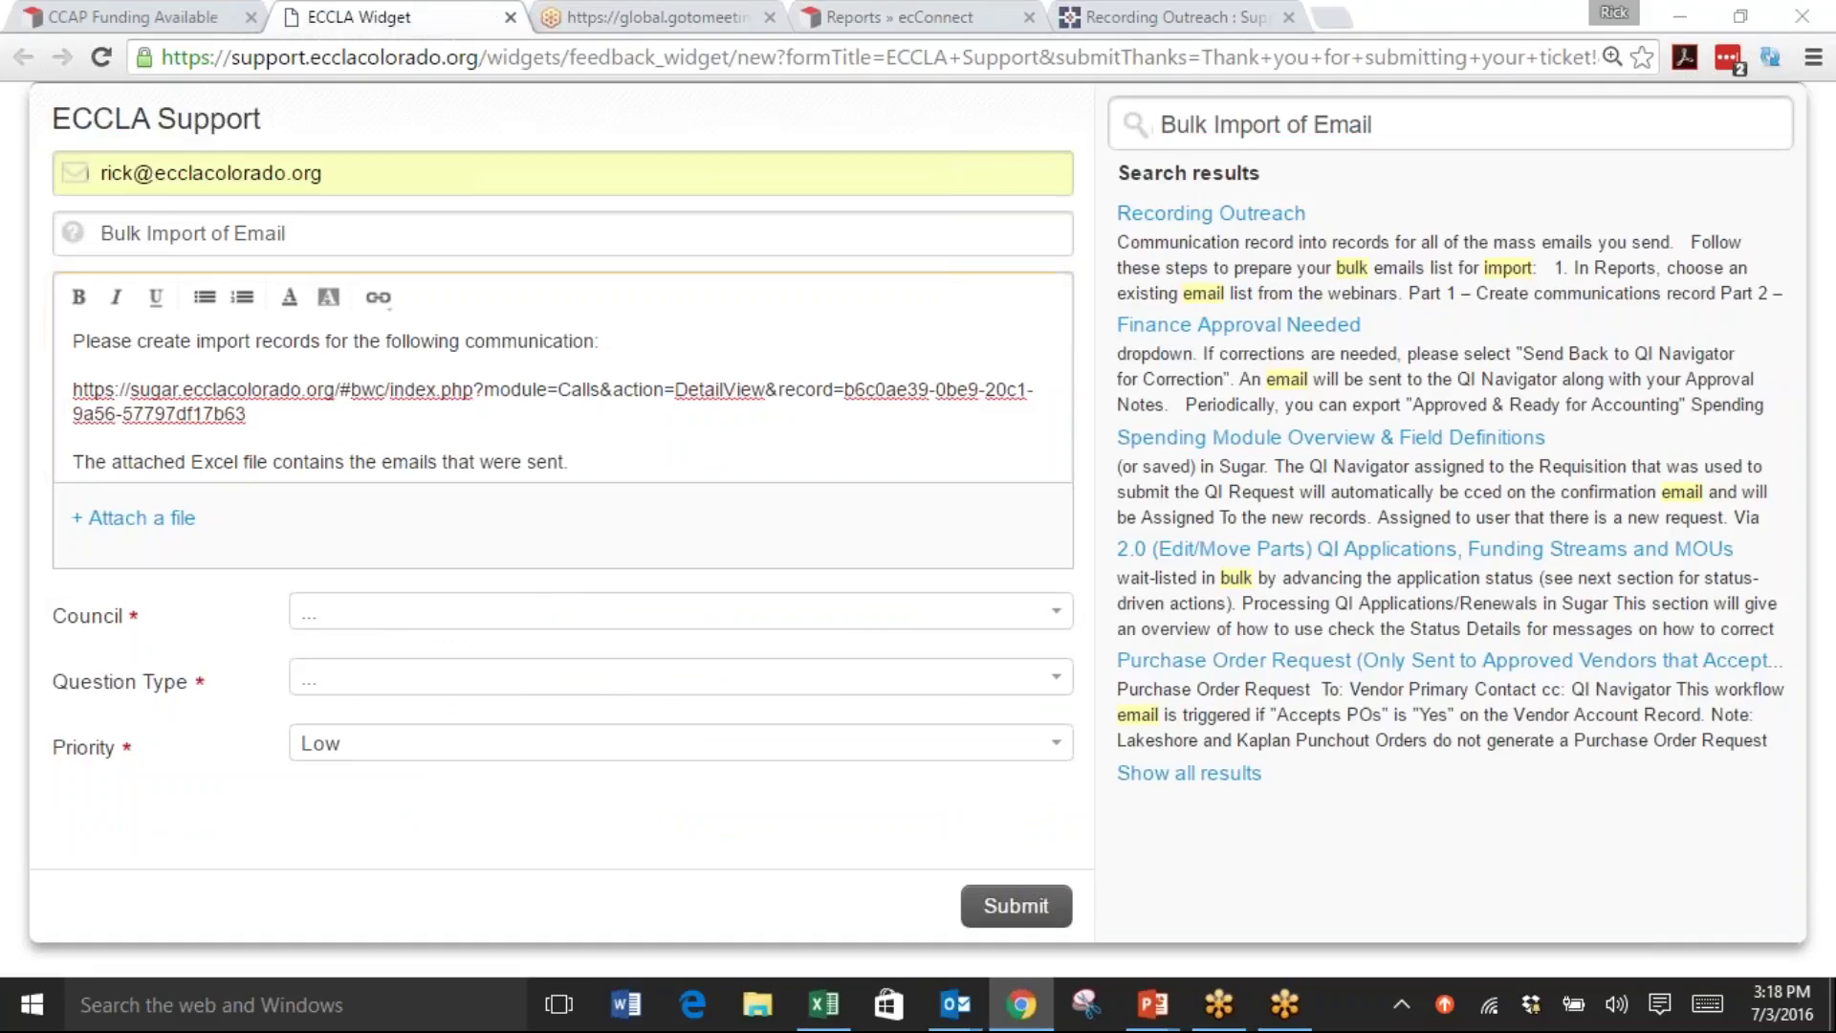
left_click(153, 517)
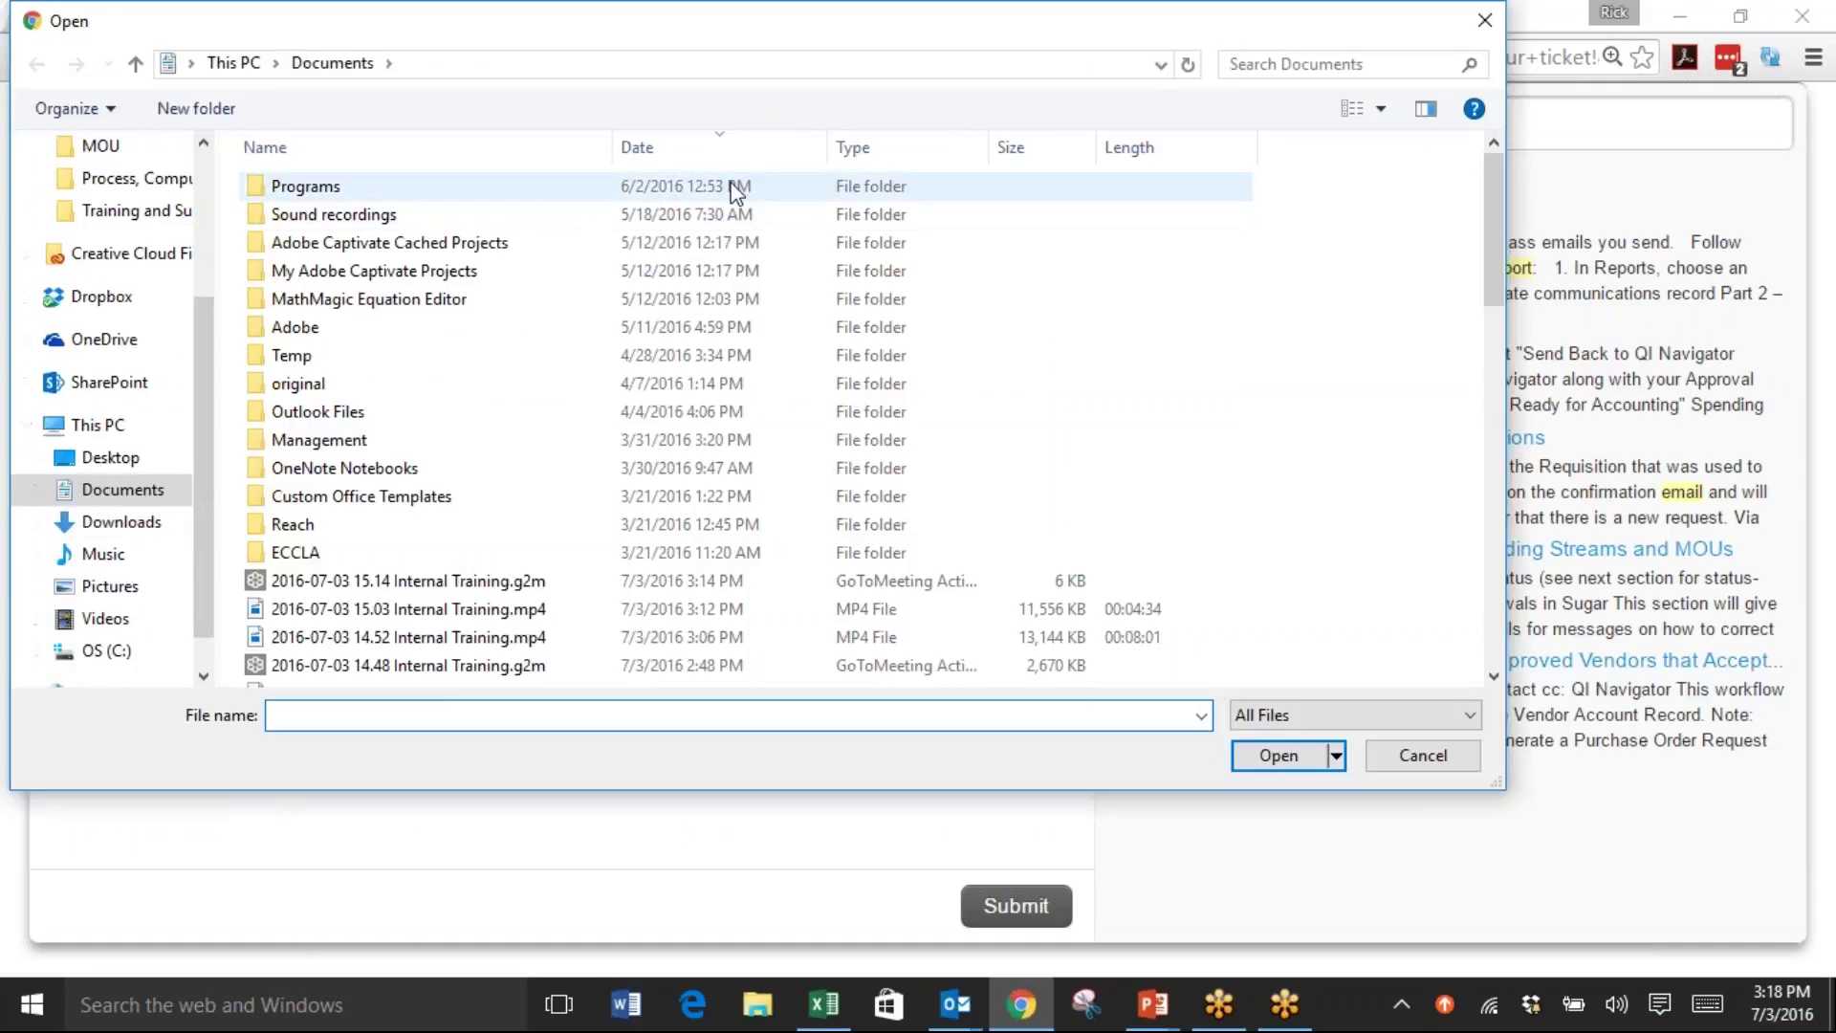
left_click_drag(200, 366, 212, 205)
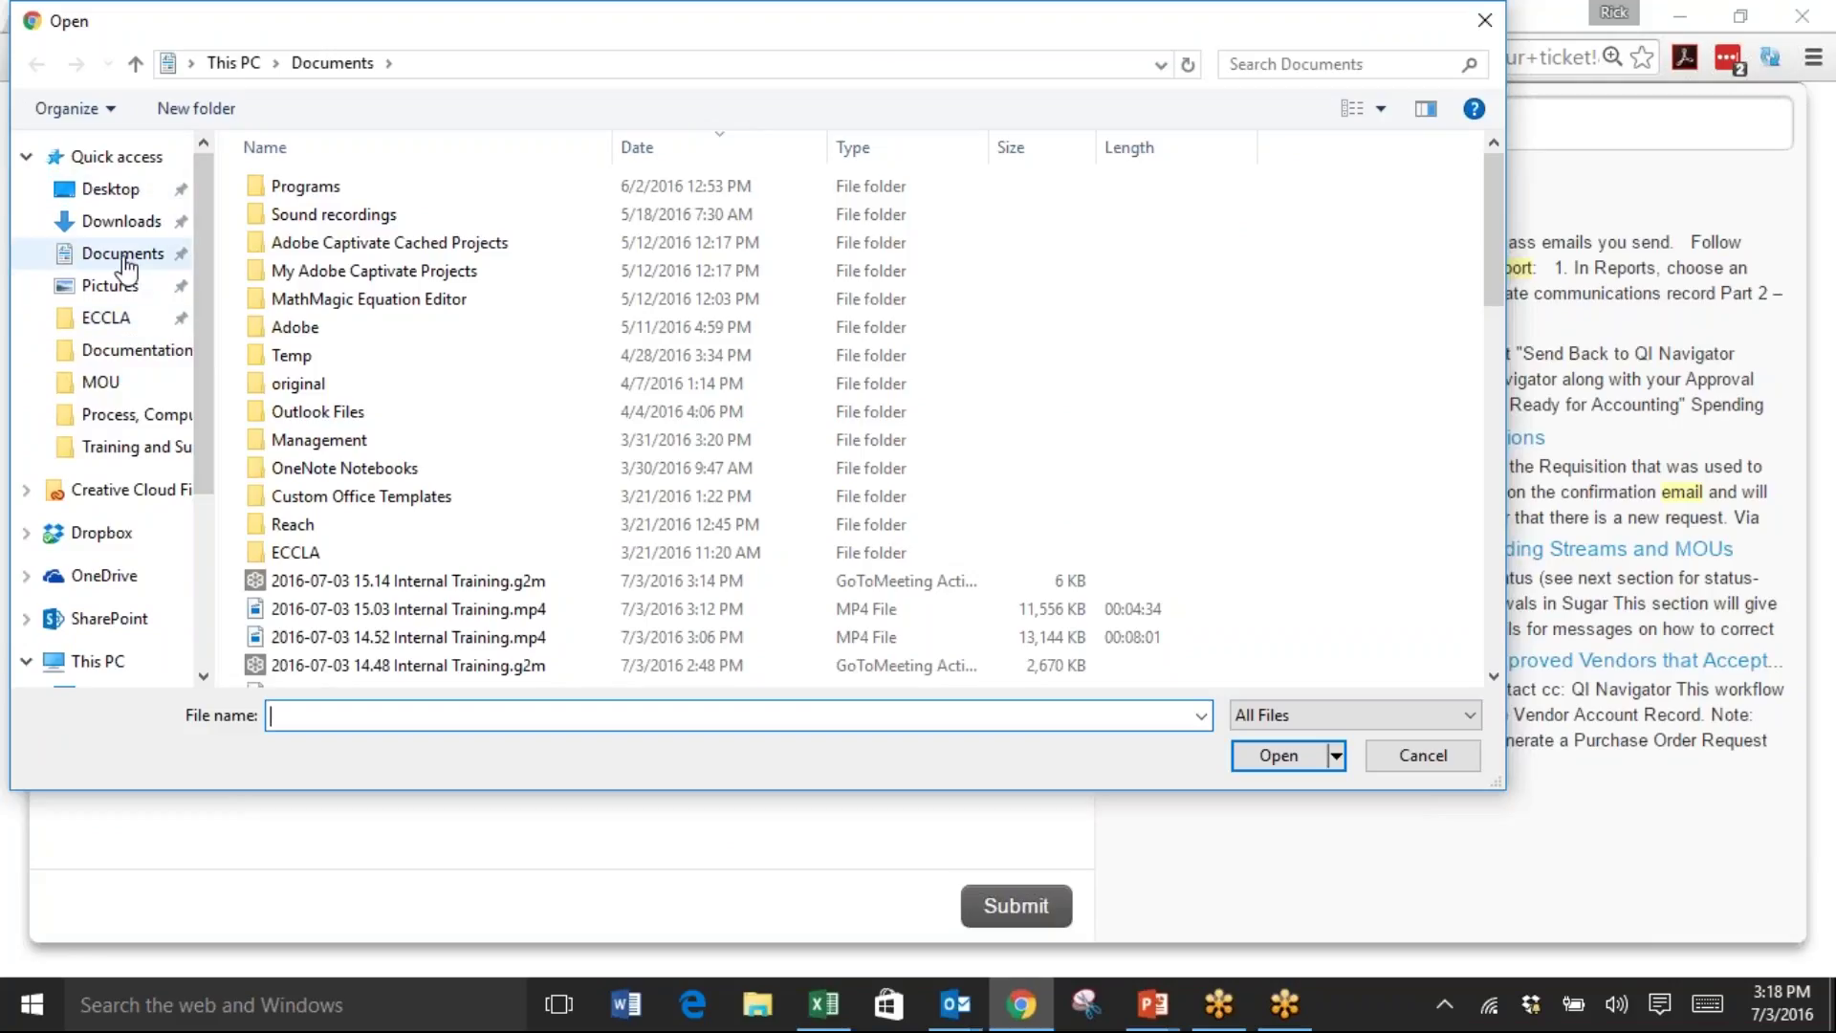
left_click(107, 222)
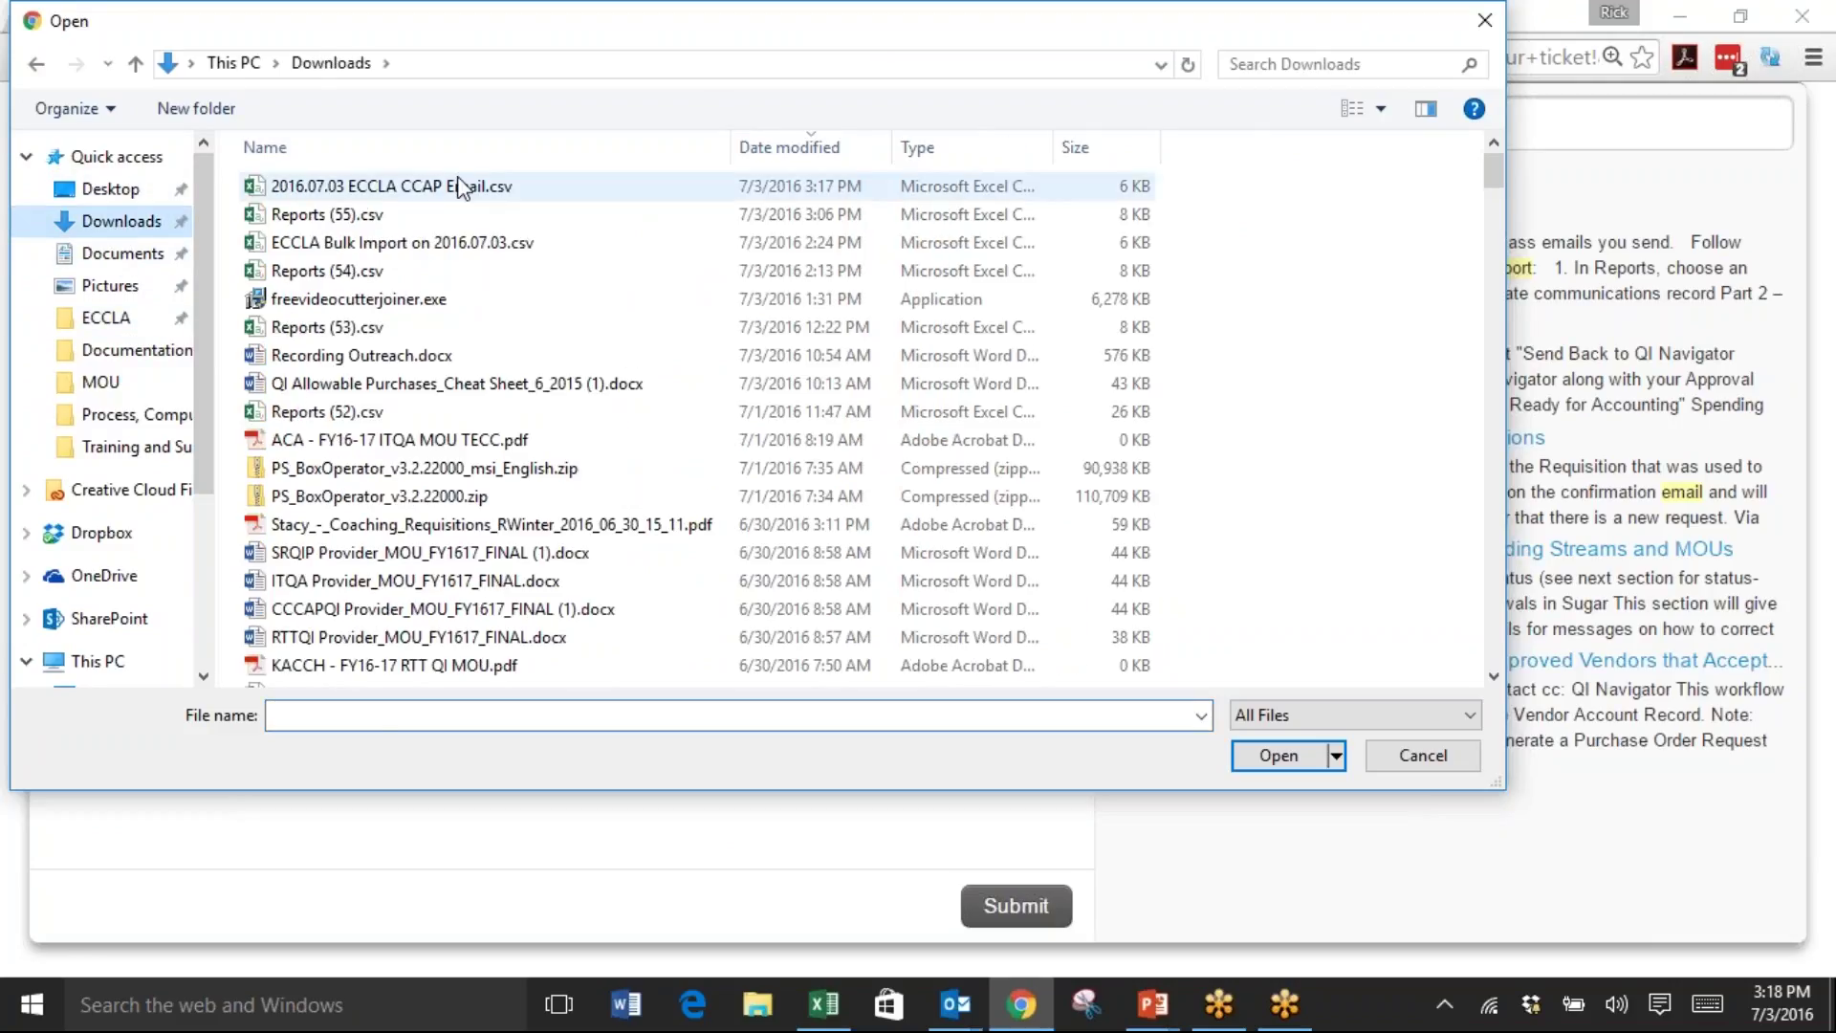
left_click(459, 186)
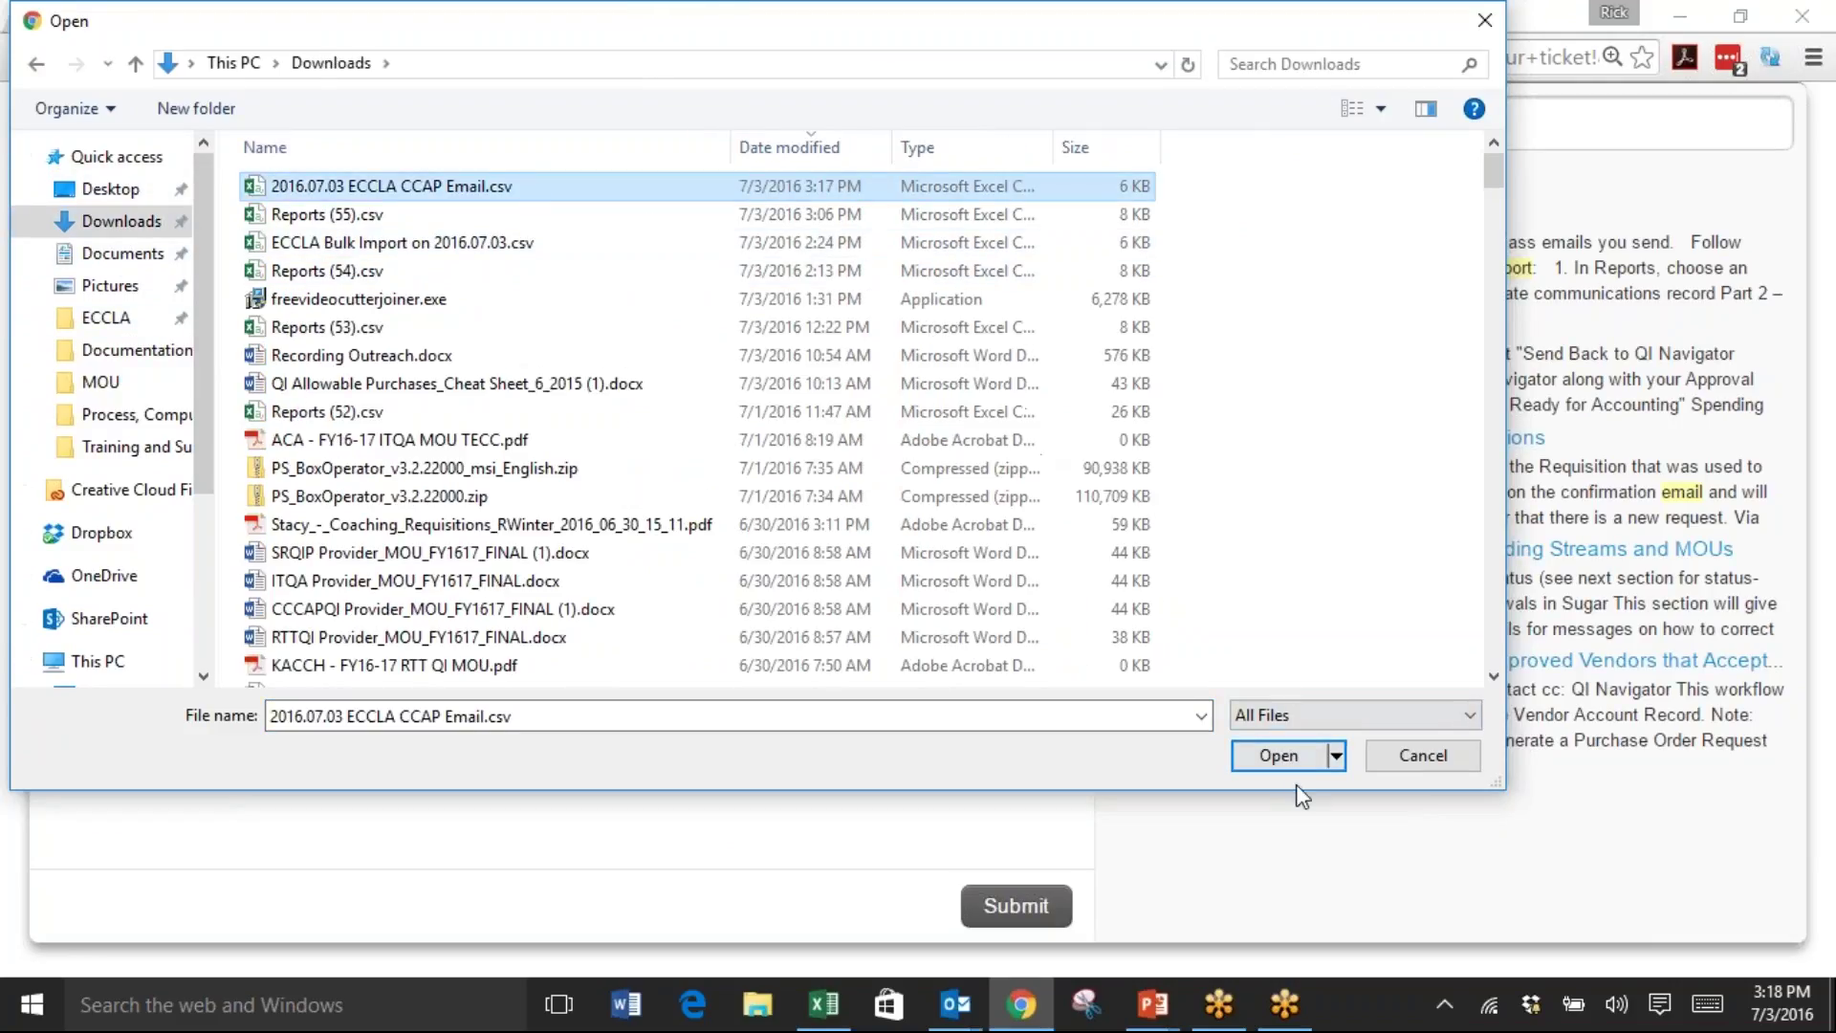
left_click(1291, 758)
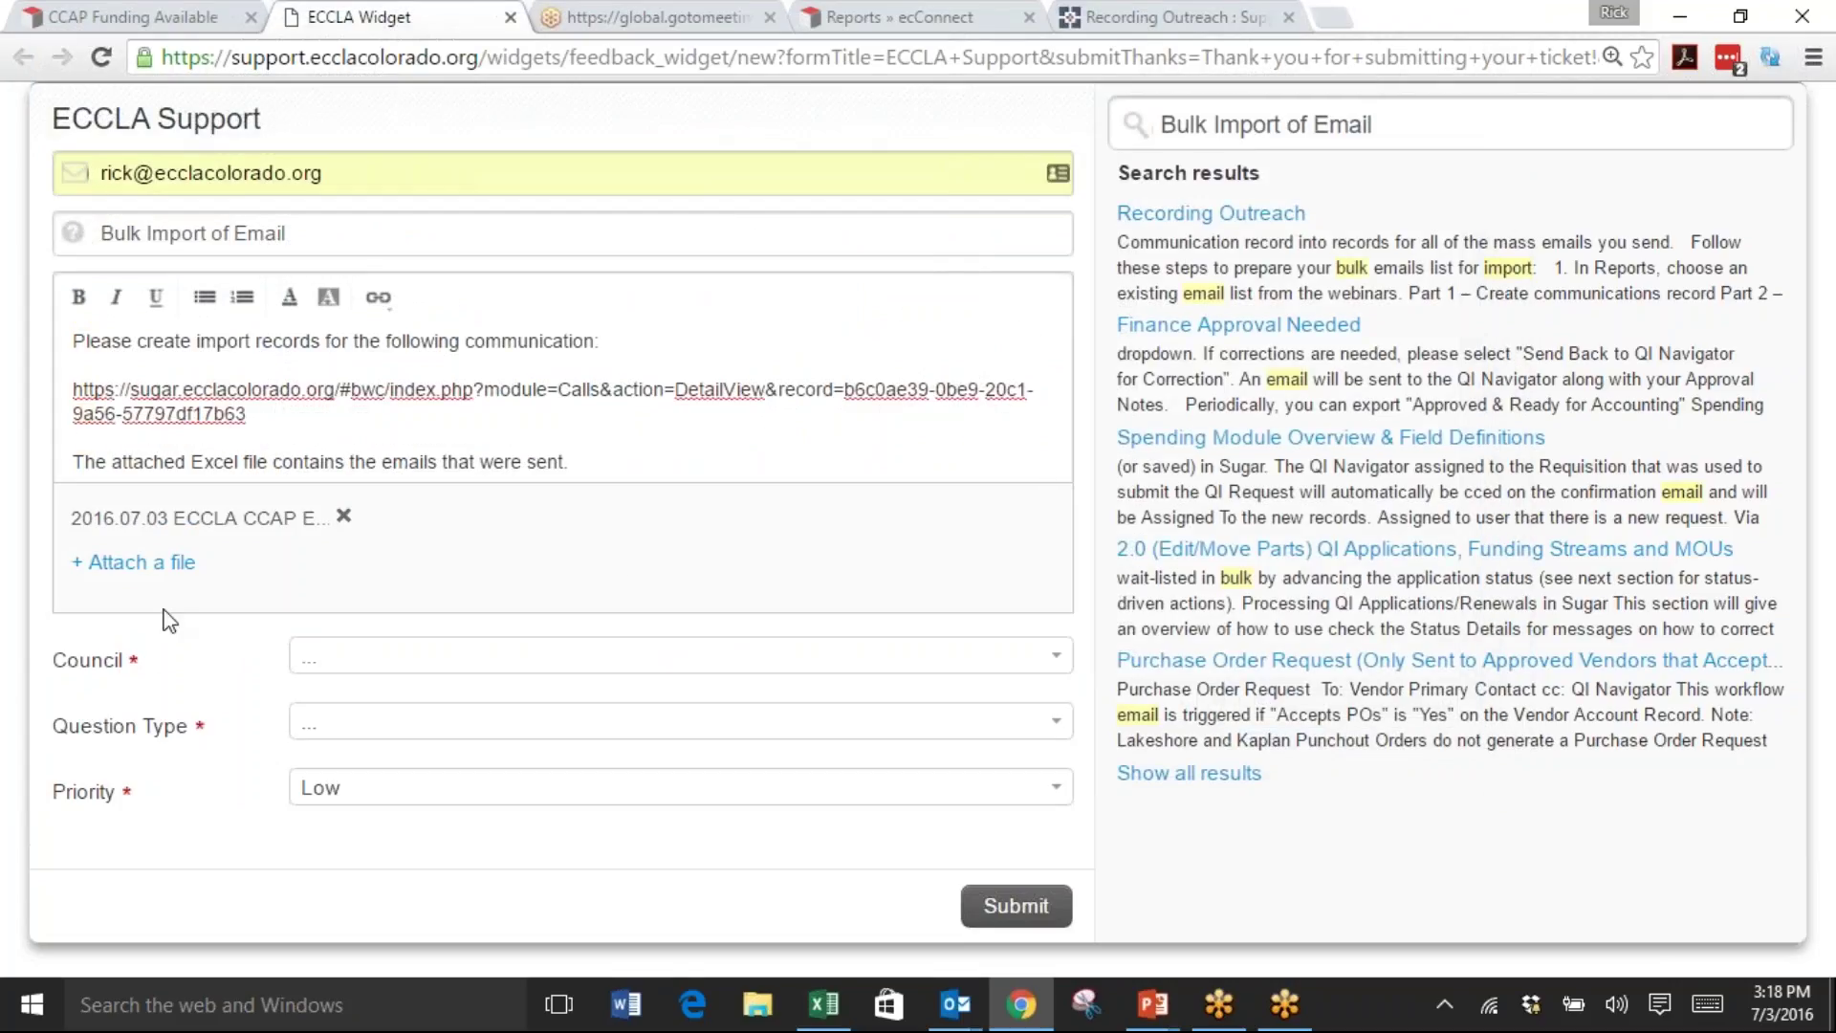
Set the ticket's Council to ECCLA
left_click(373, 659)
type("eccla")
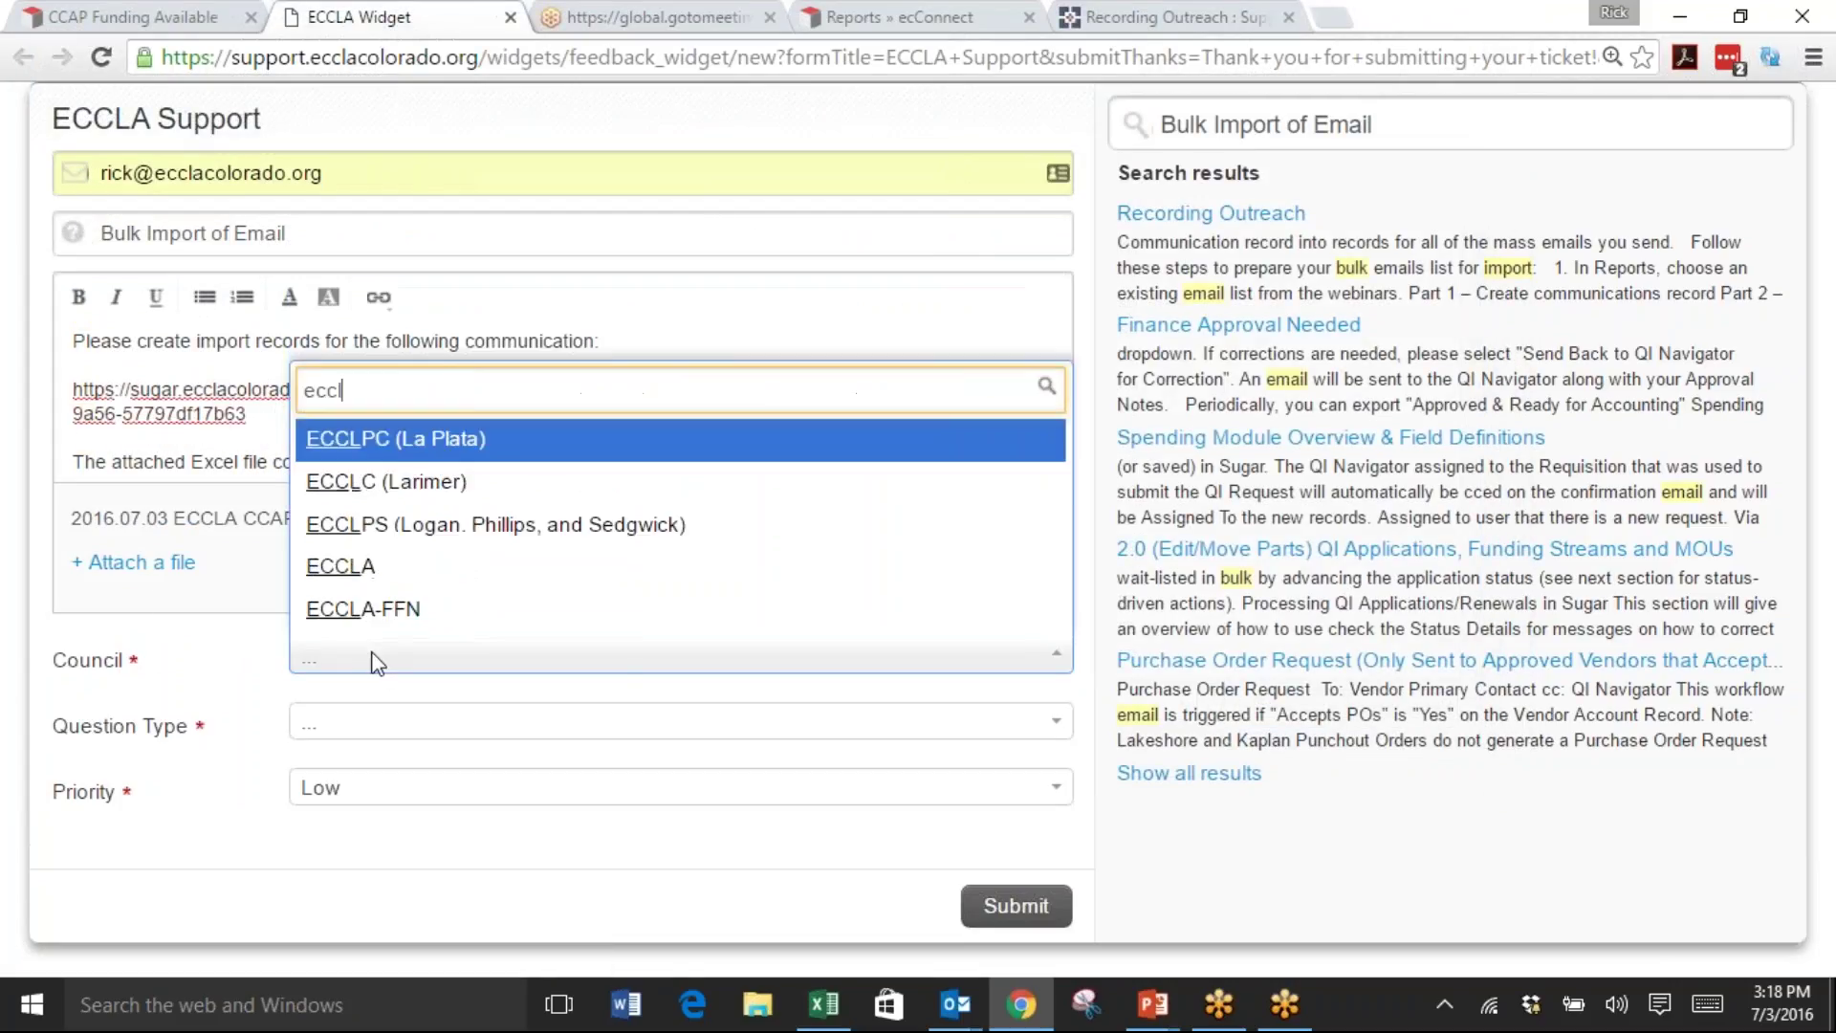
left_click(321, 572)
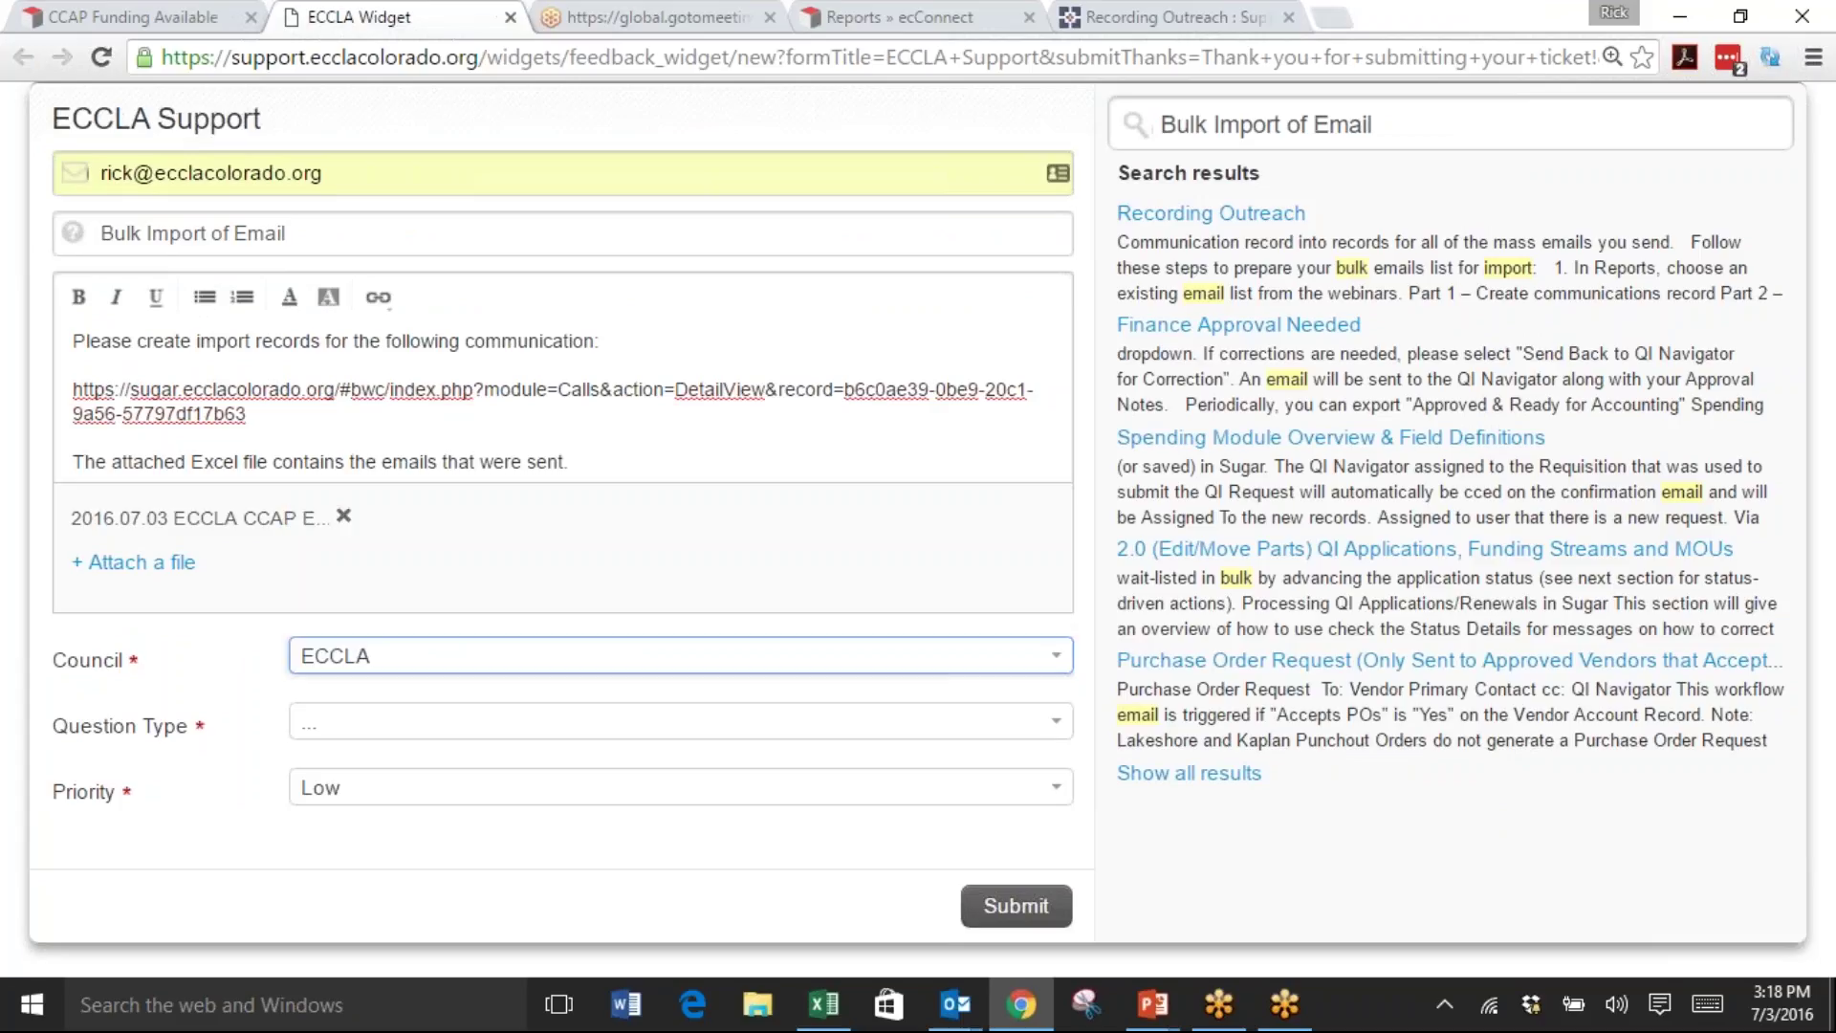
Choose 'Import or Mass Update' as the Question Type and submit the ticket
left_click(371, 734)
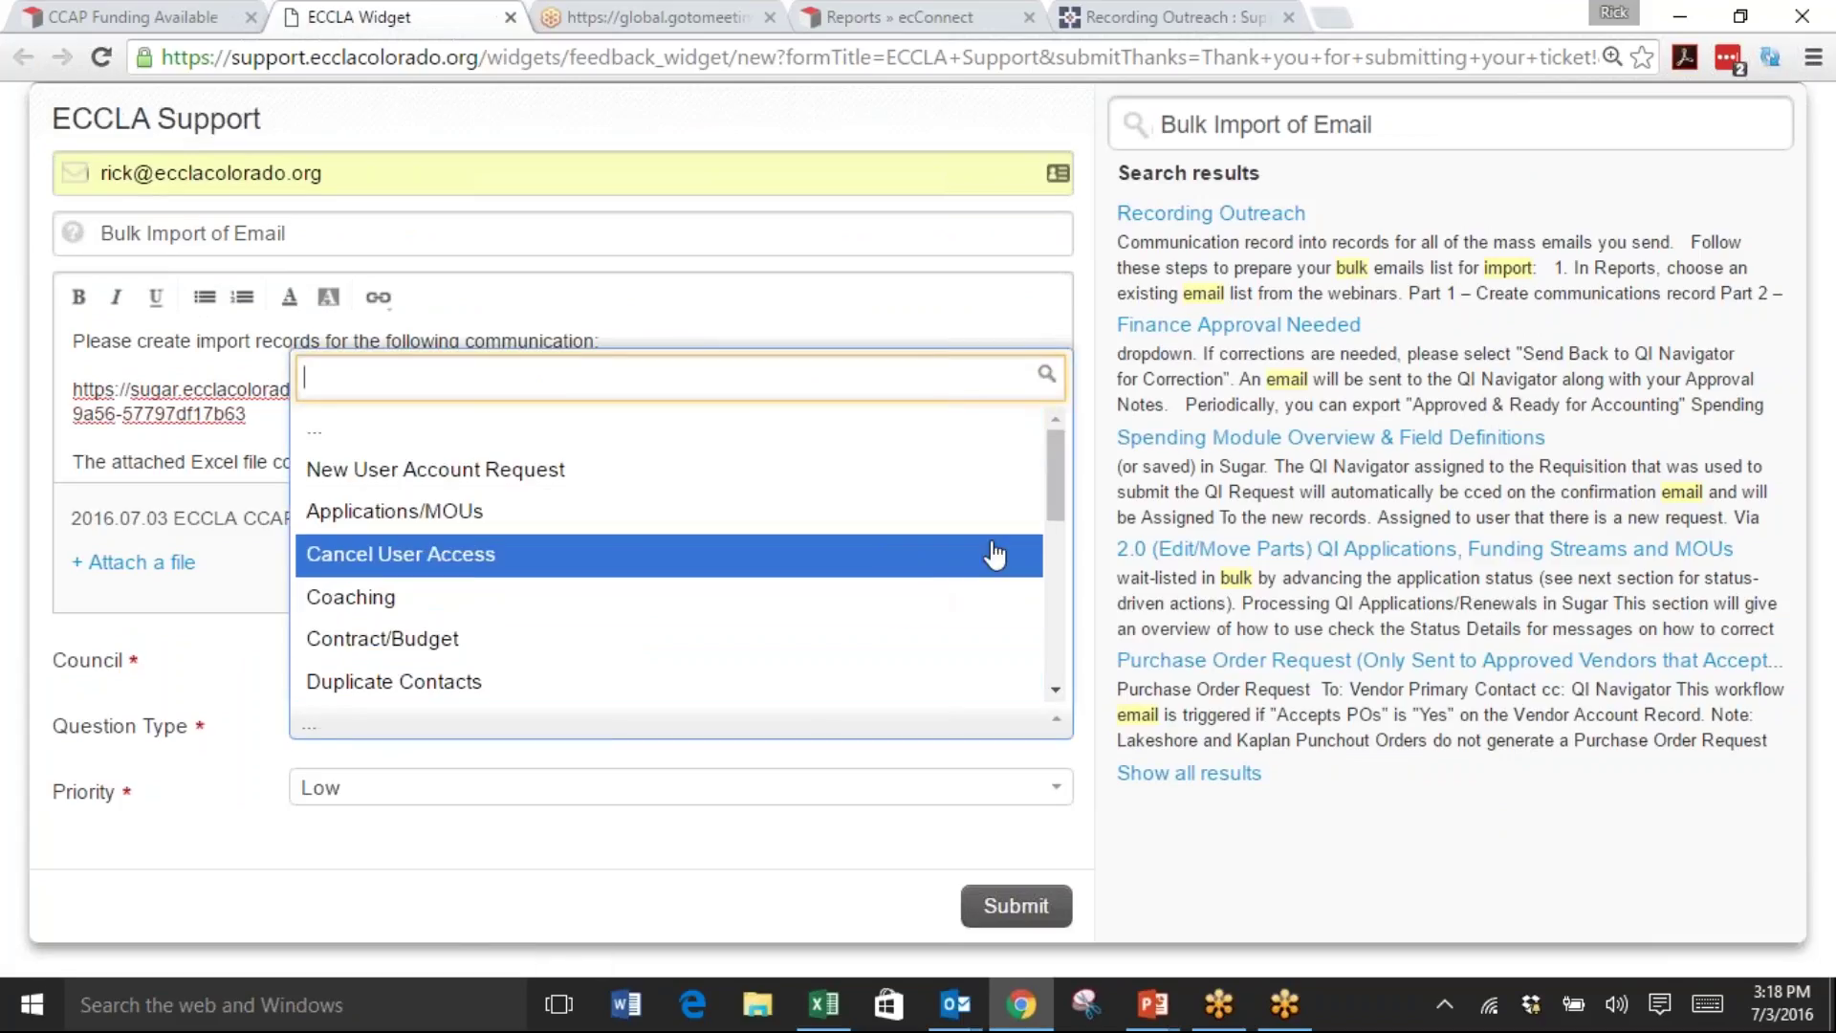
left_click_drag(1047, 493, 1043, 537)
scroll(1043, 537, "down", 2)
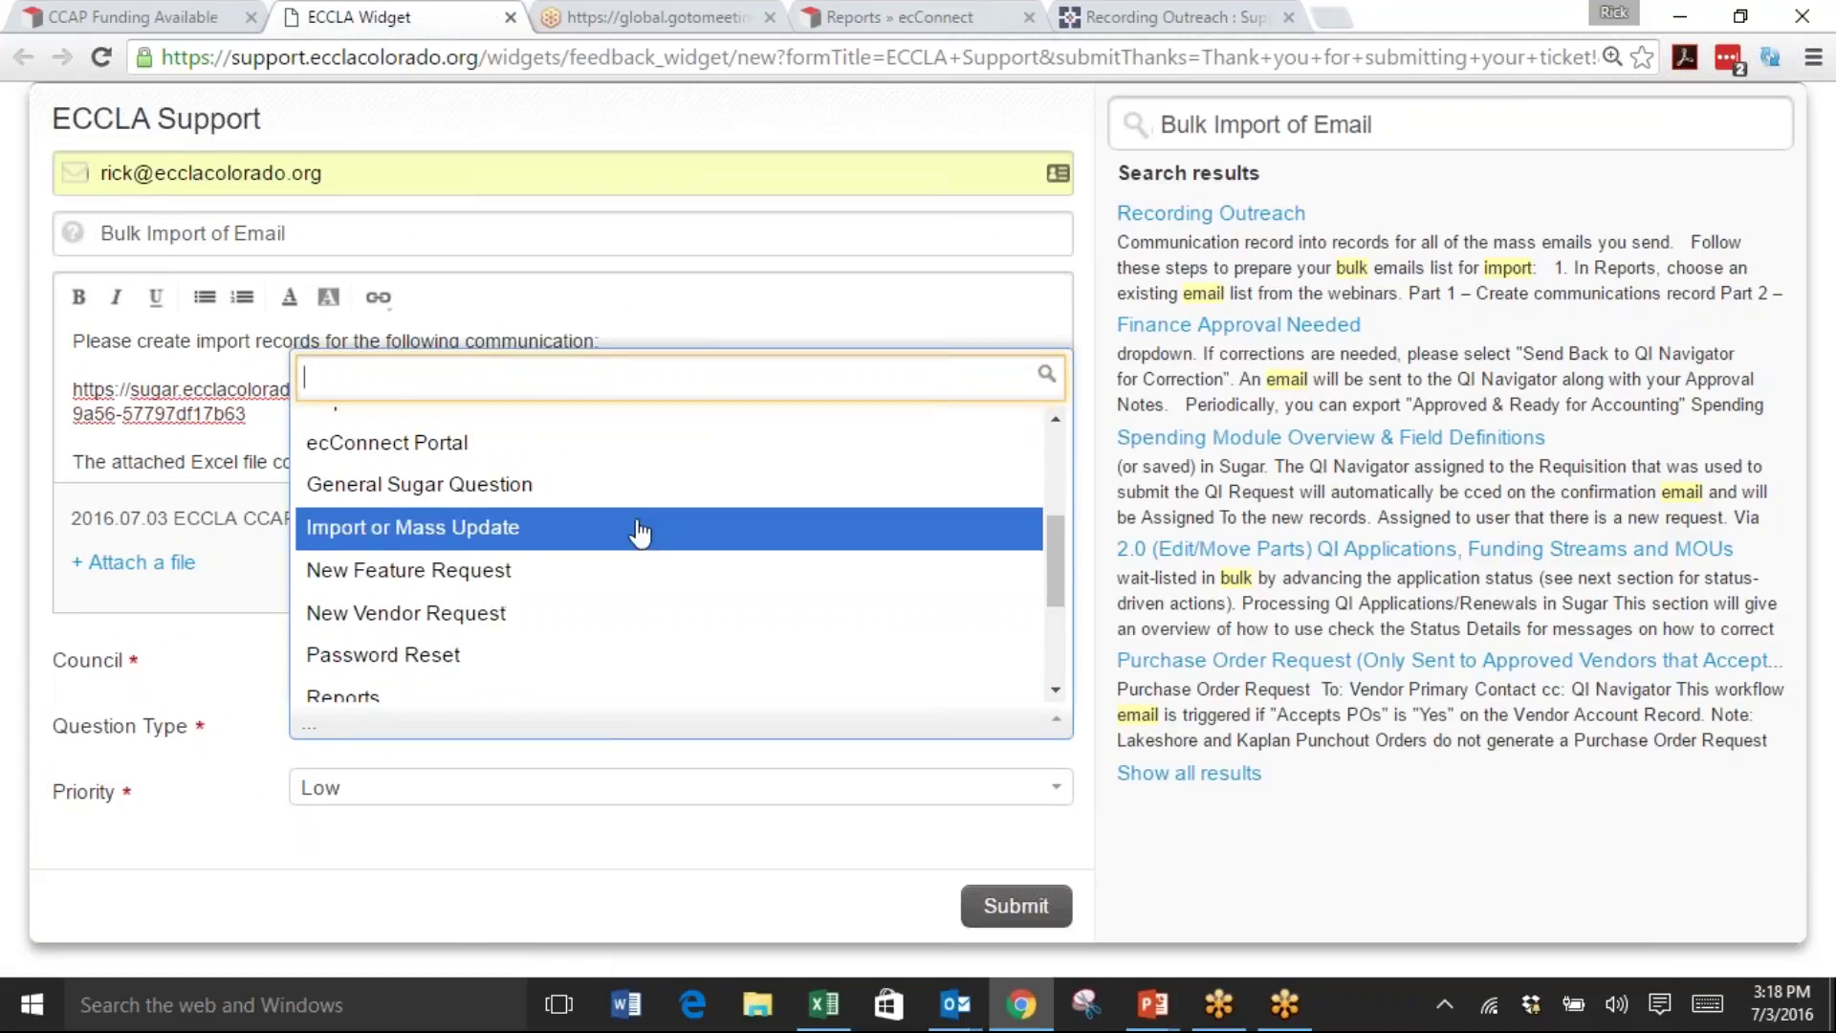
left_click(1029, 924)
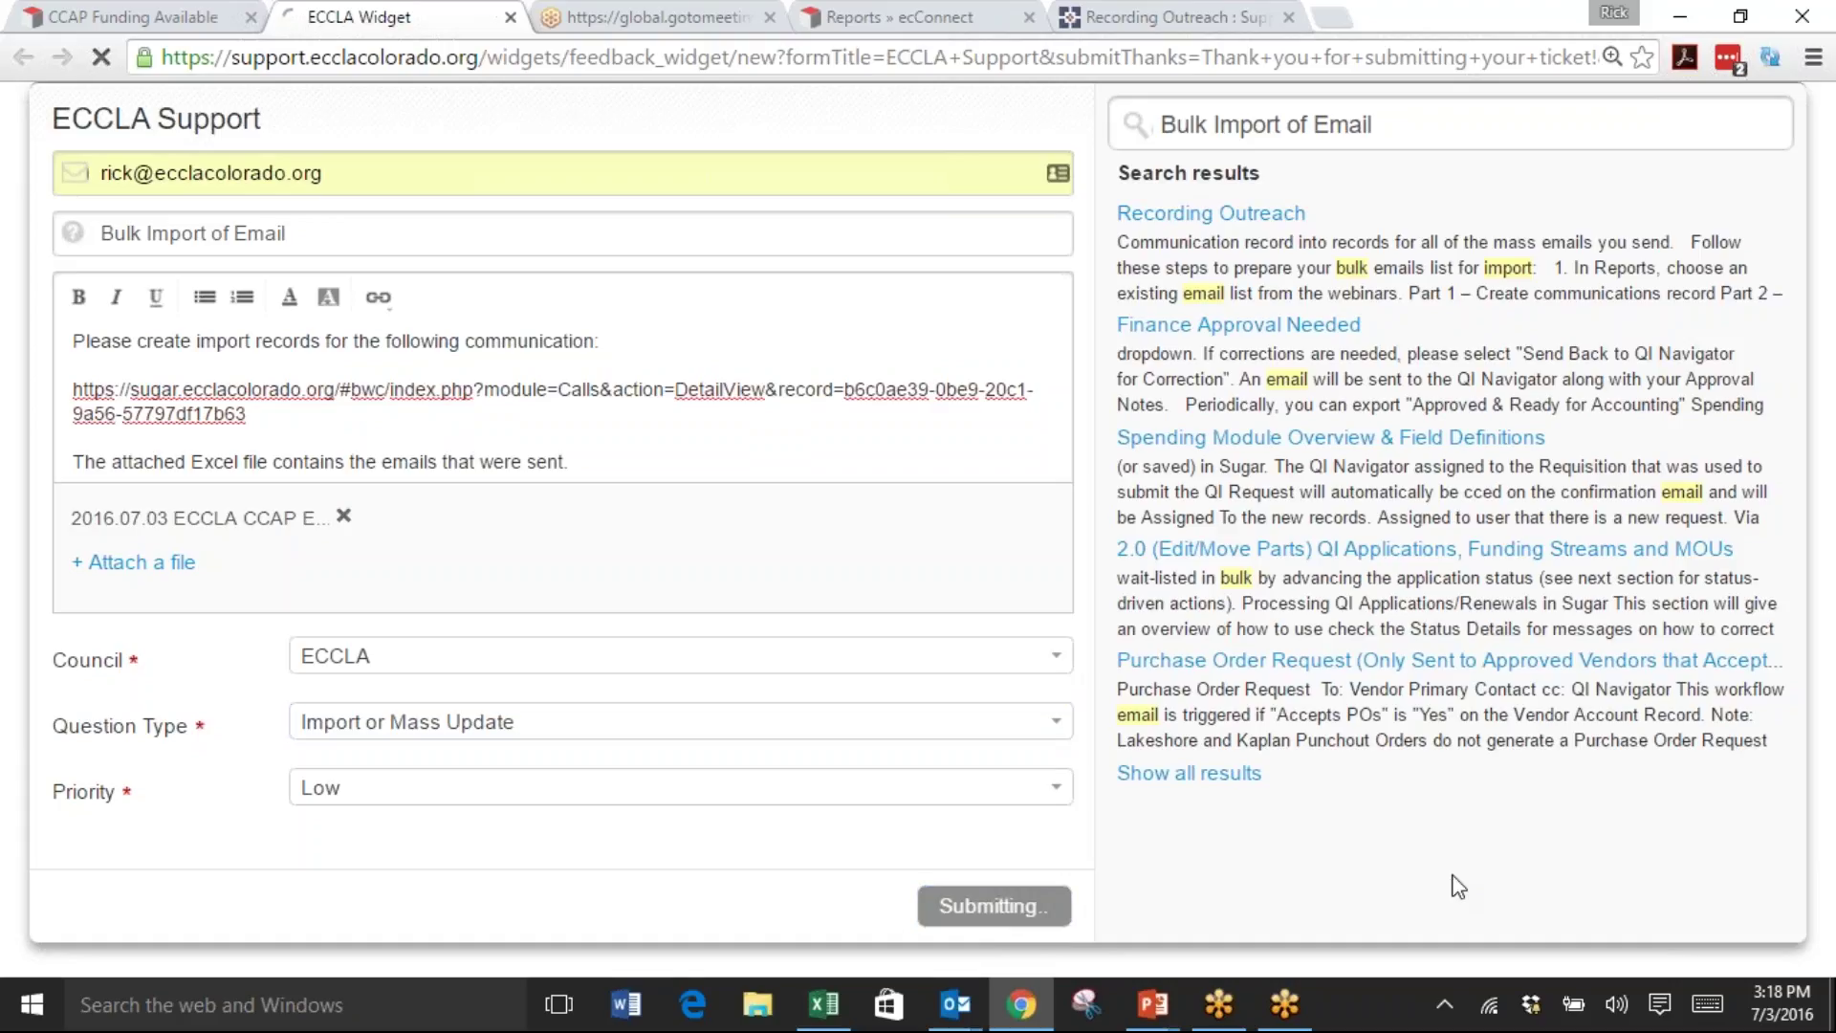
Exit the PowerPoint slide show and view the portal's Solutions article categories
mouse_move(1152, 1004)
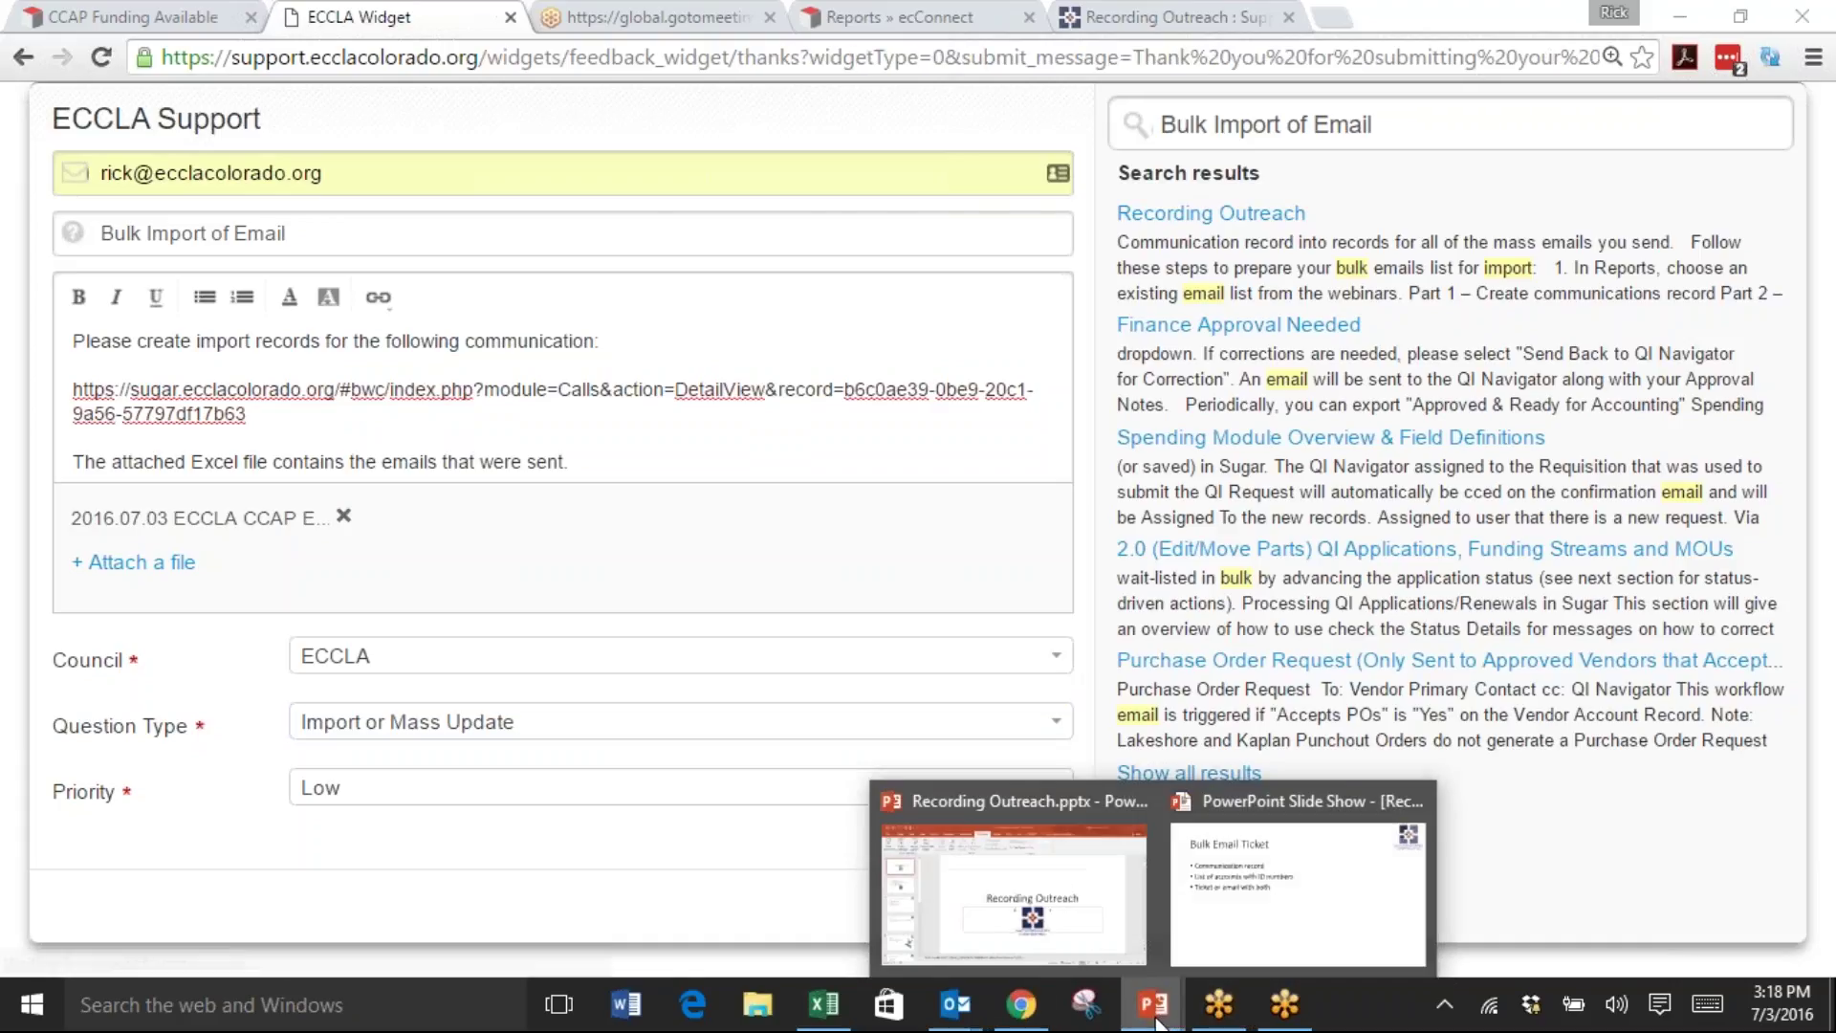
left_click(1291, 908)
left_click(845, 488)
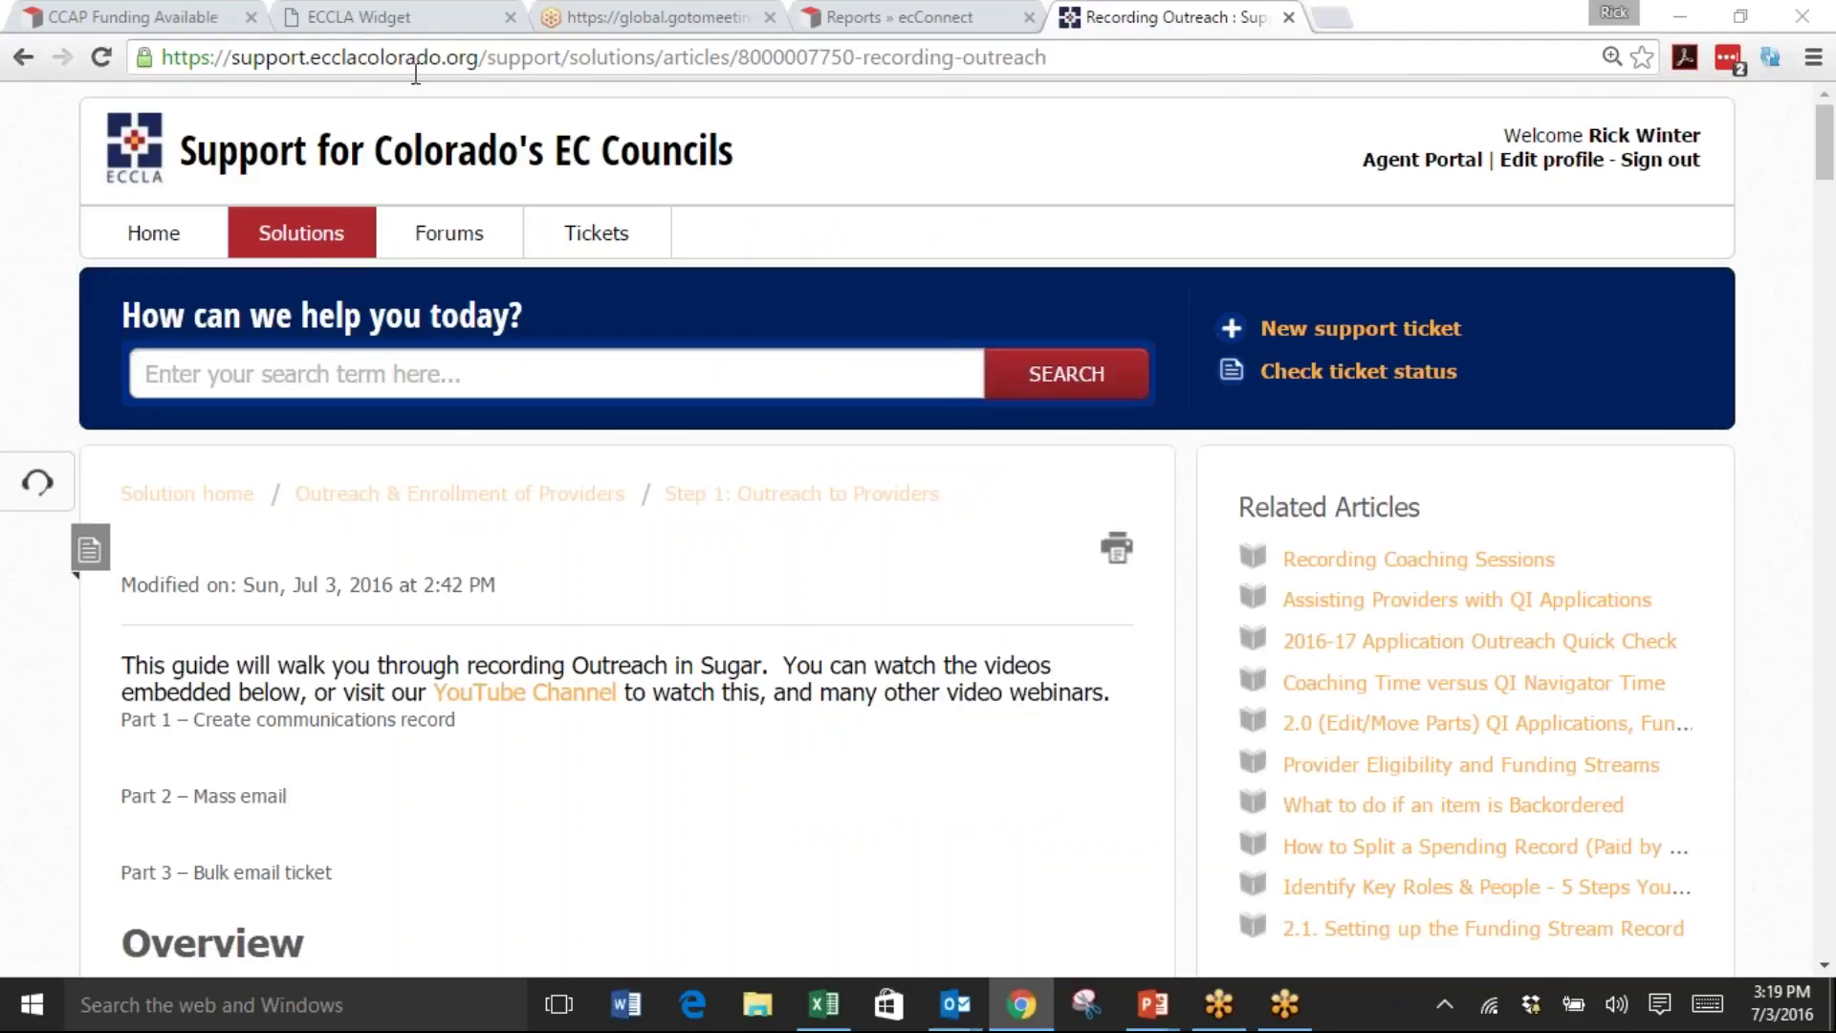
left_click(294, 247)
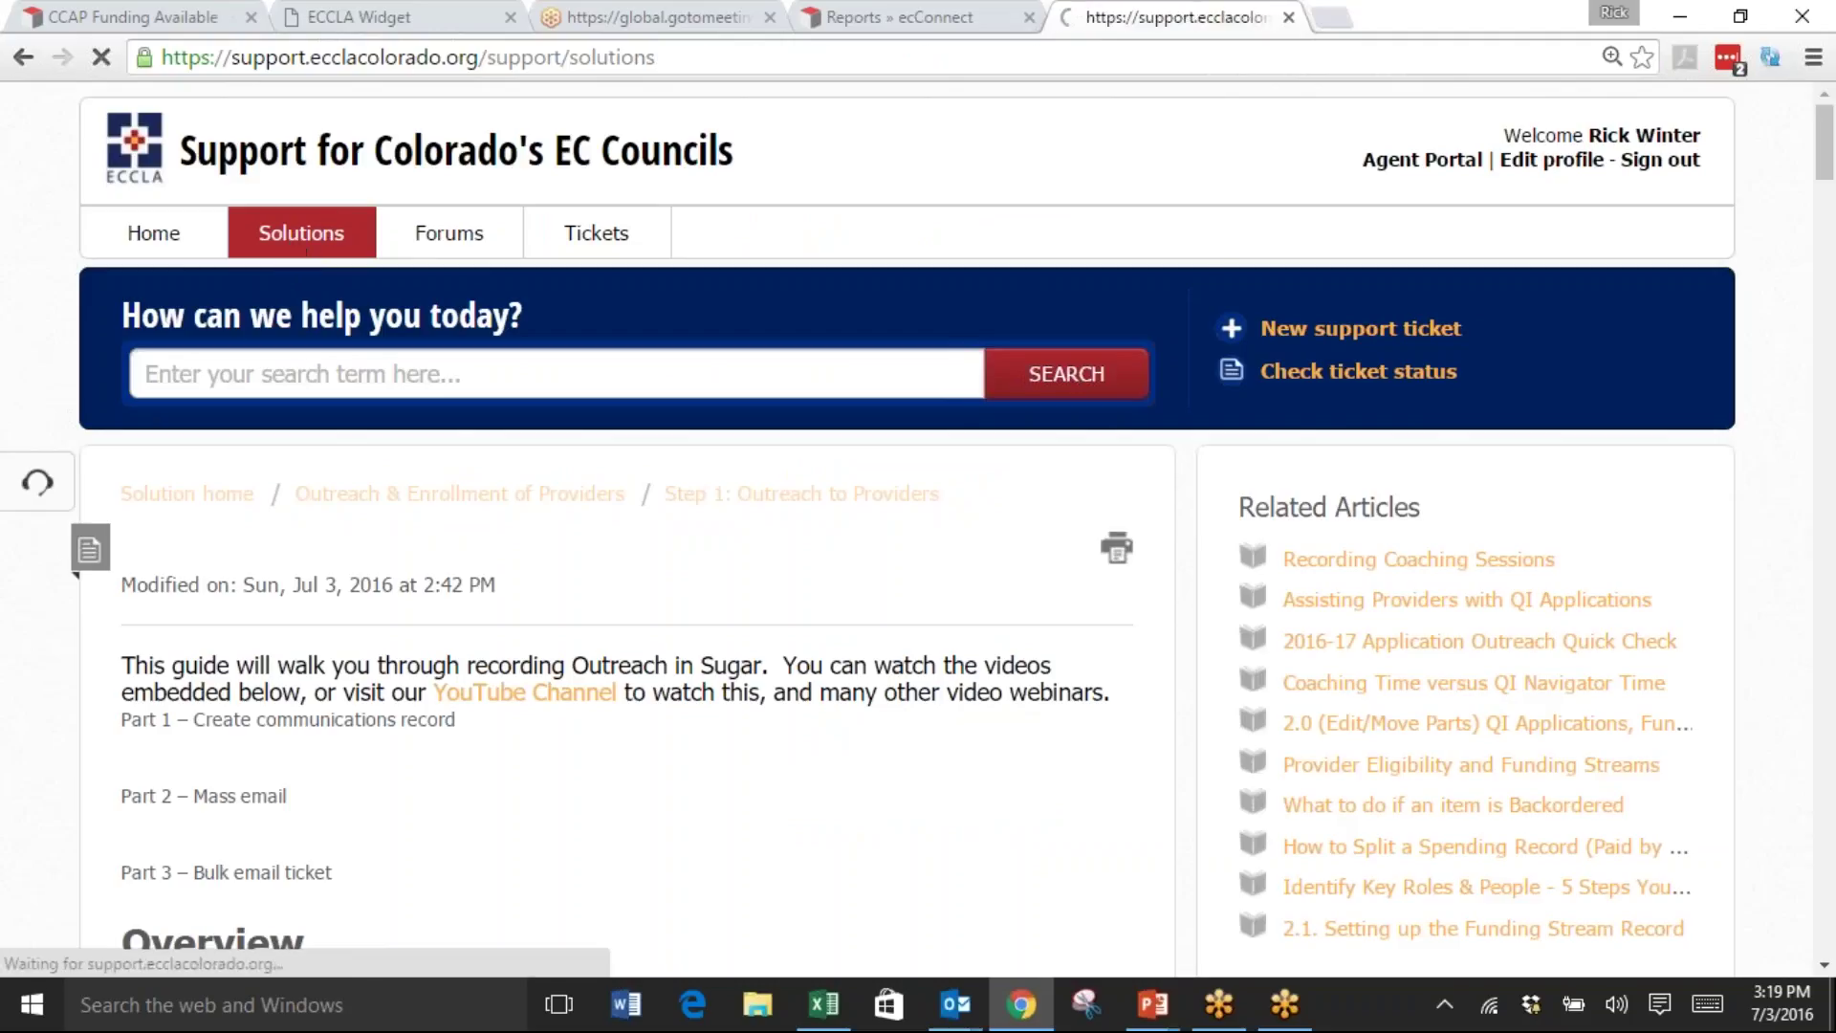
scroll(603, 497, "down", 3)
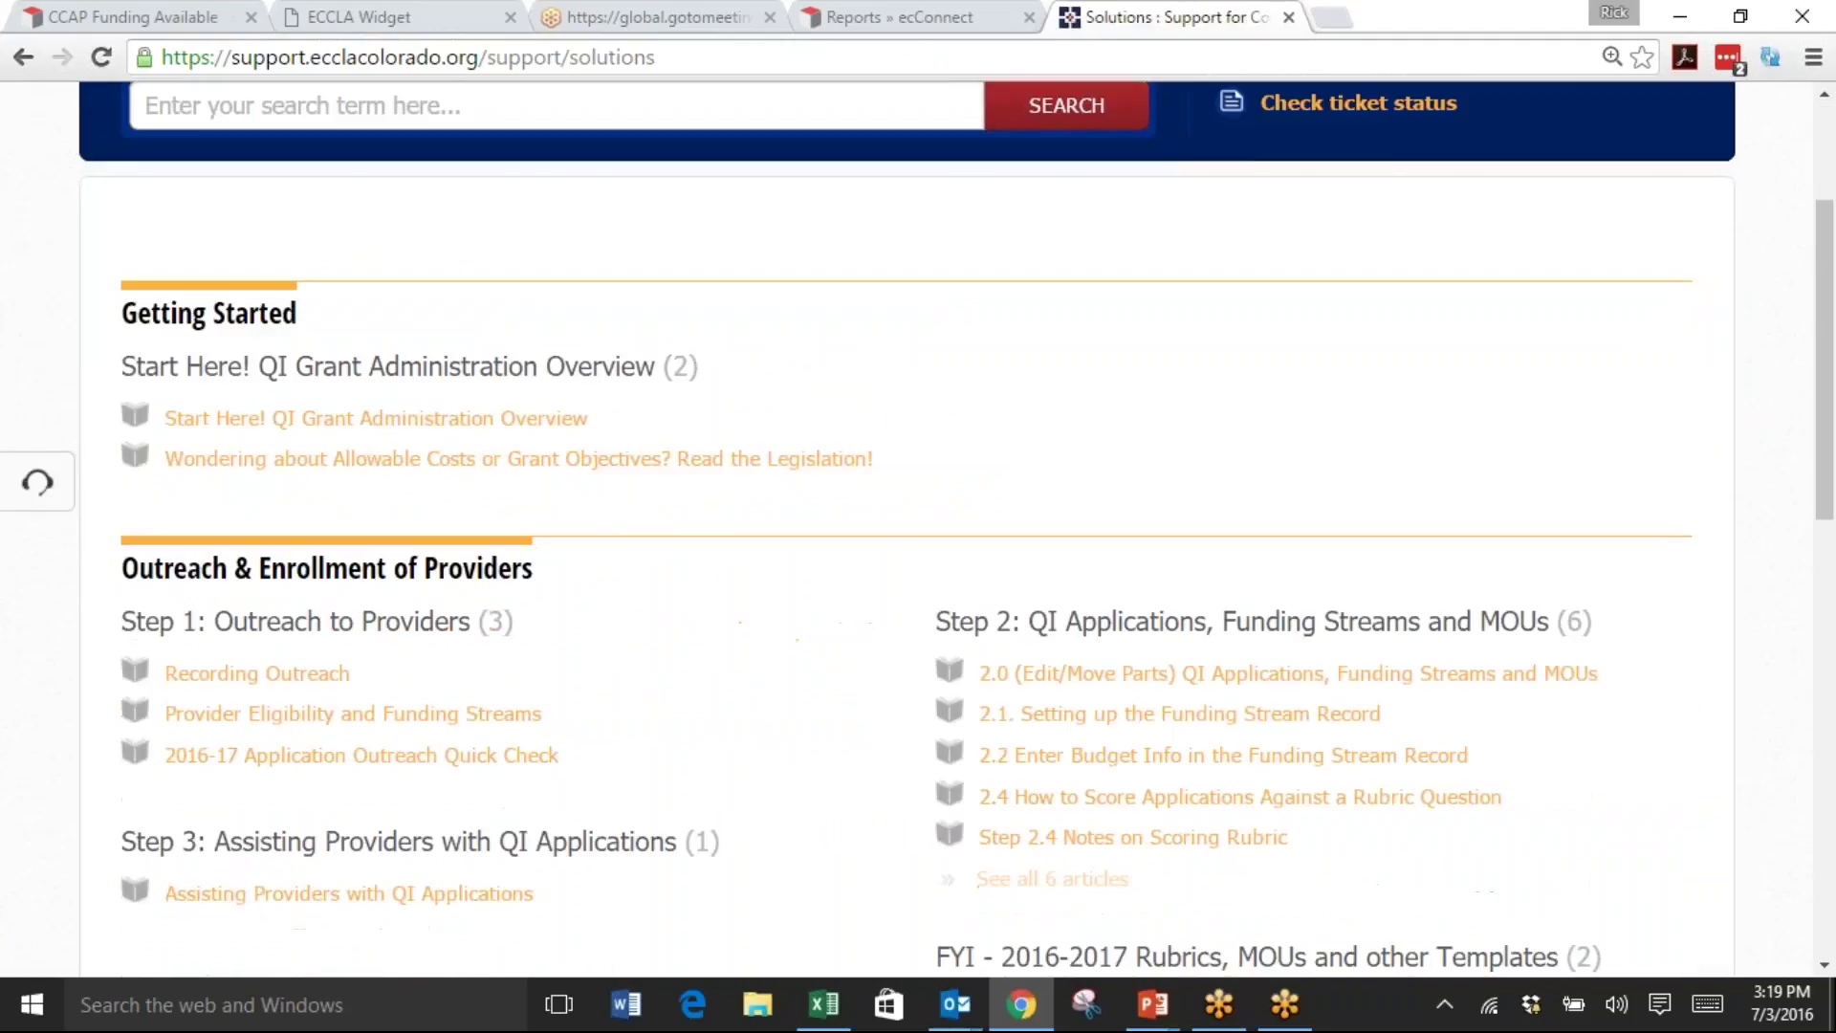